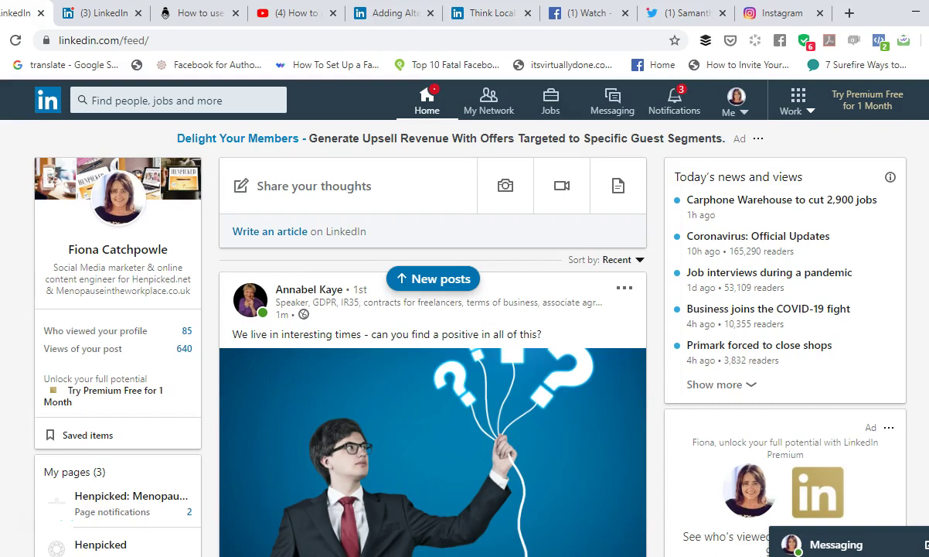
# Examine the options for creating a post, close the composer, and view the media types available in a blank article
pyautogui.click(337, 192)
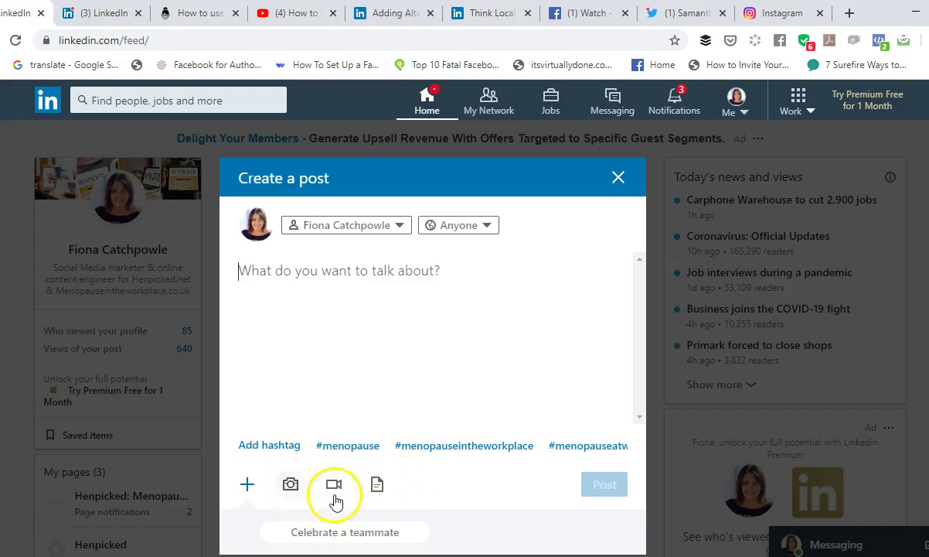
pyautogui.click(617, 177)
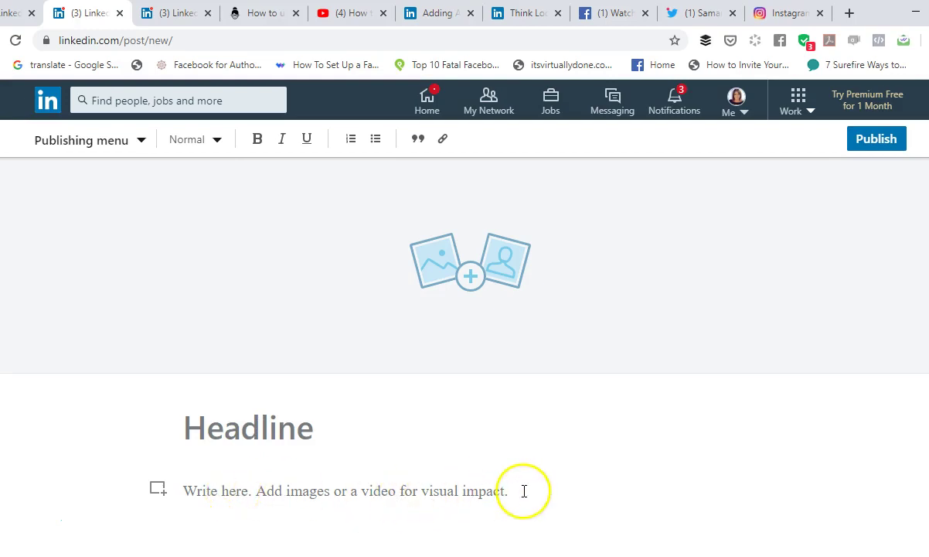
pyautogui.click(155, 490)
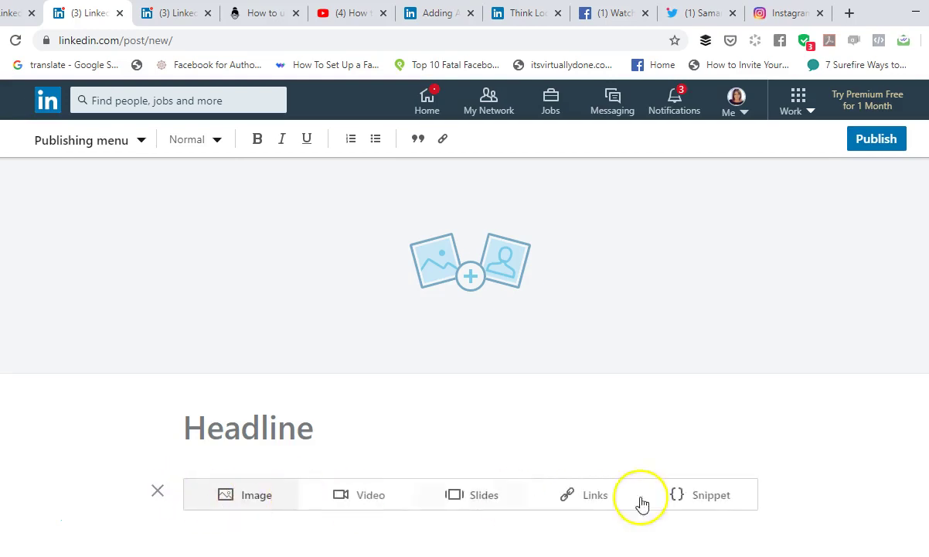
# In the "test" article draft, set the cover image to the narrower column-width layout and caption it "j,khjg,khg.kg"
pyautogui.click(172, 9)
pyautogui.click(405, 328)
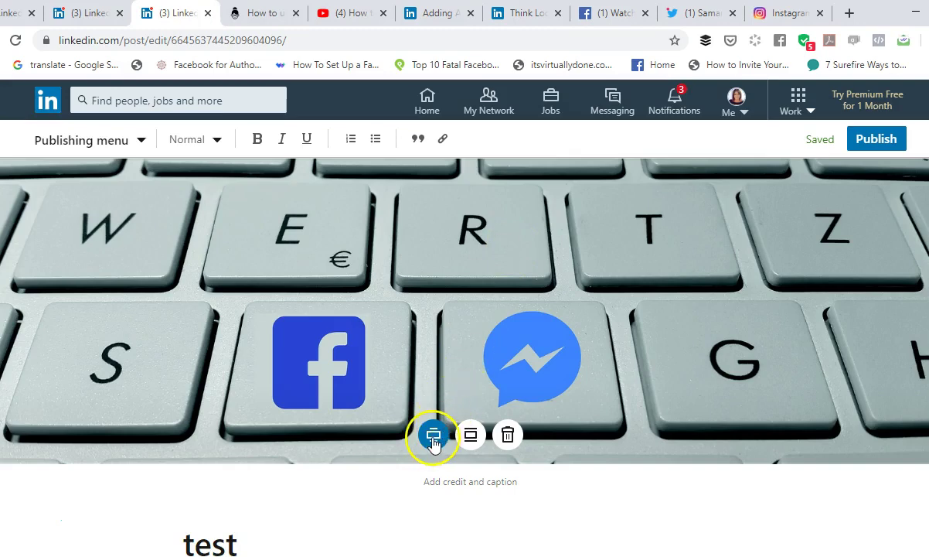
pyautogui.click(470, 435)
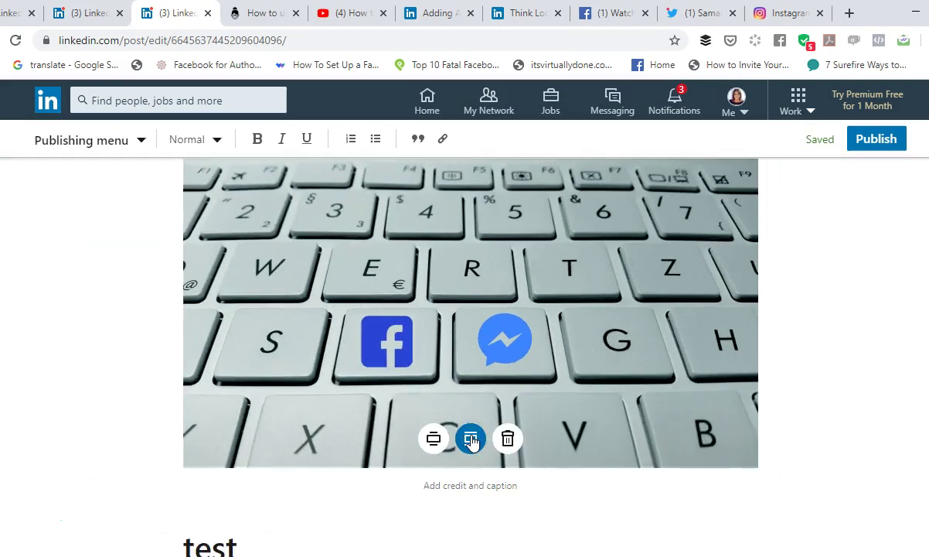
pyautogui.click(464, 485)
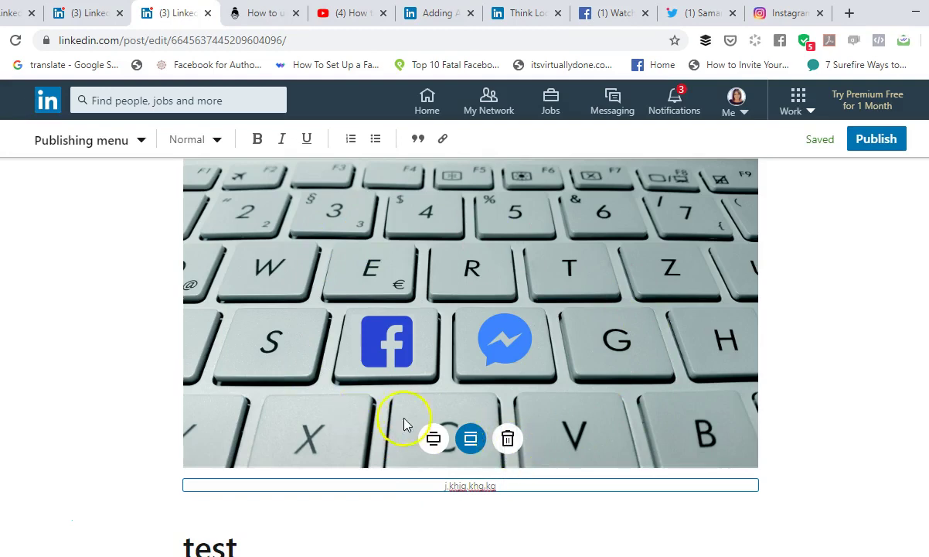
# View the text styles available for the "normal" paragraph without changing its style
pyautogui.scroll(-2, 412, 408)
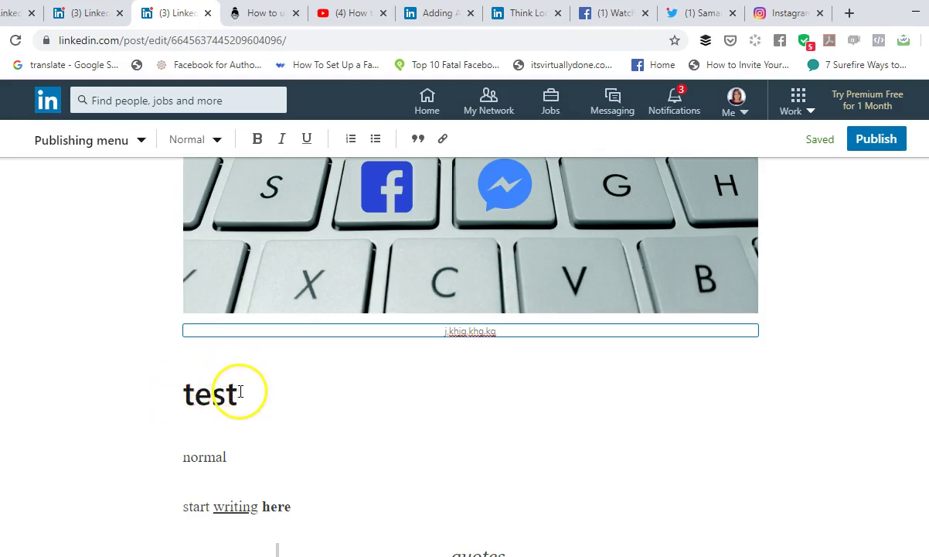
pyautogui.click(215, 456)
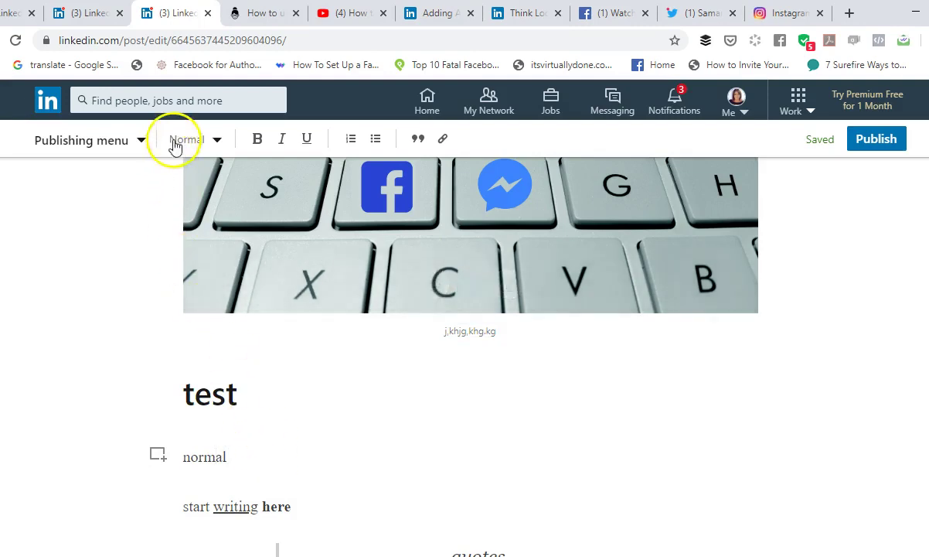
pyautogui.click(220, 140)
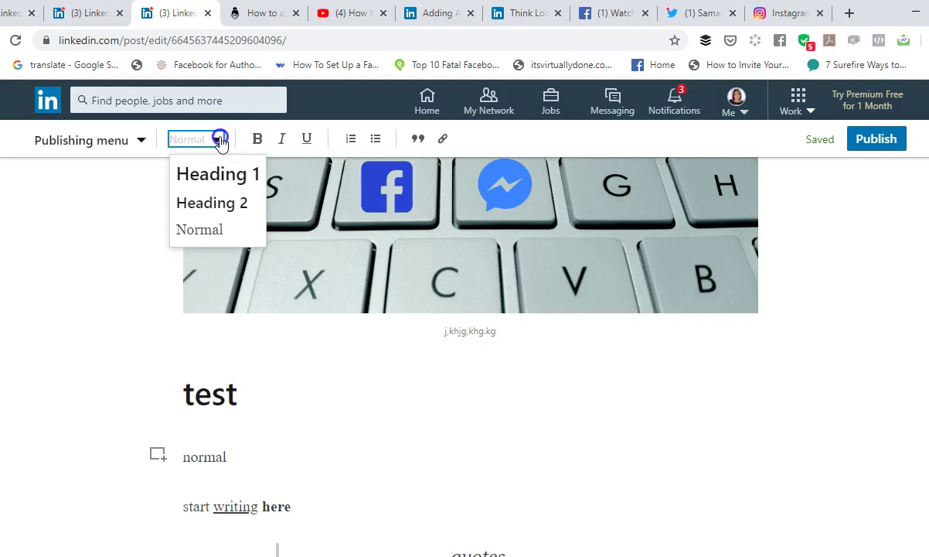
pyautogui.click(219, 140)
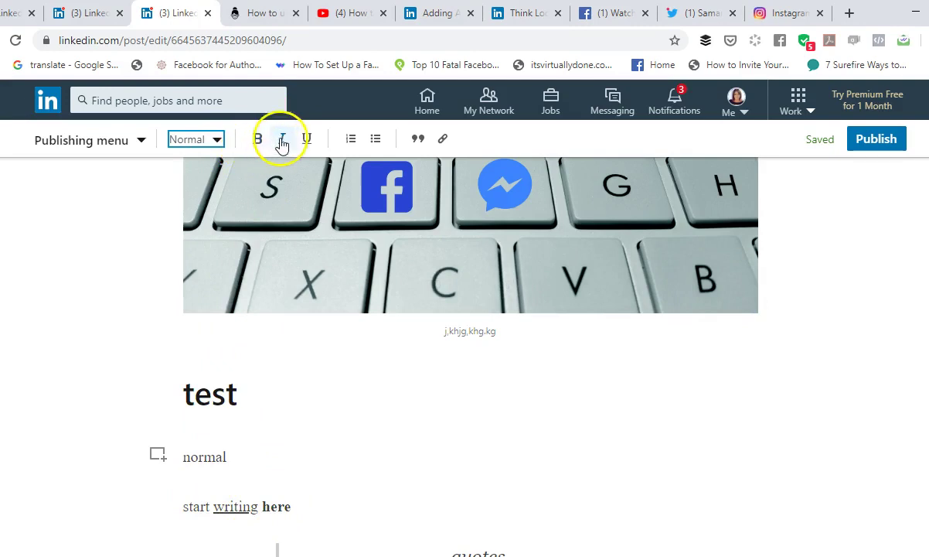
# Try bold formatting on the word "start" in the line "start writing here"
pyautogui.scroll(-2, 357, 411)
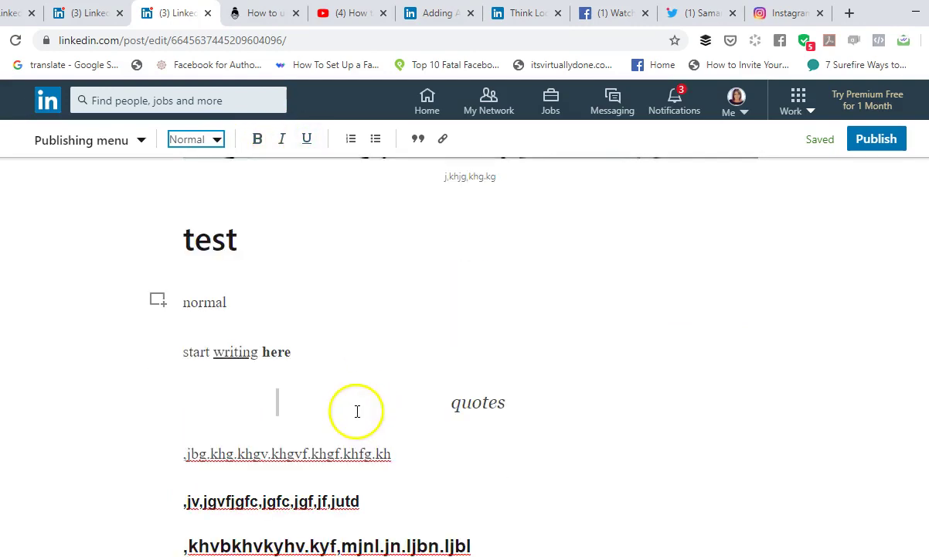
pyautogui.click(184, 352)
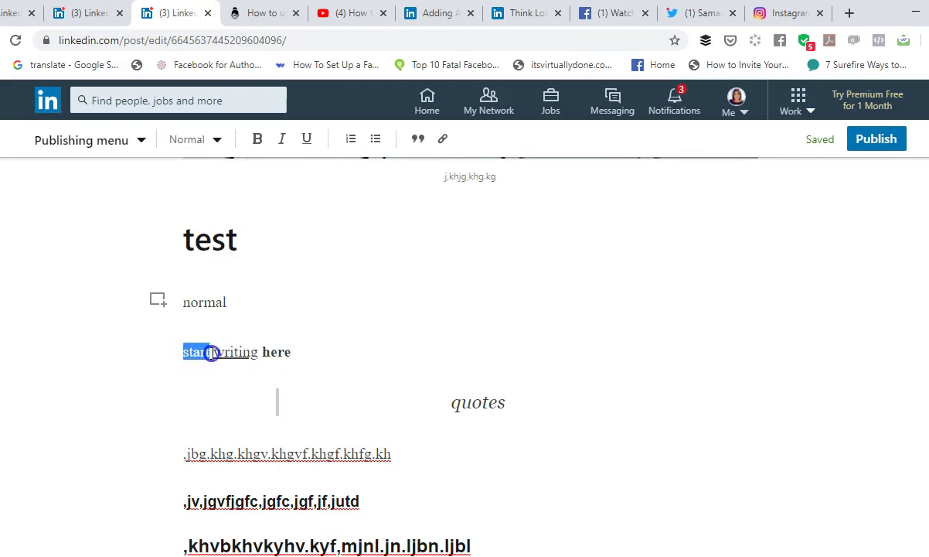
pyautogui.moveTo(211, 353); pyautogui.dragTo(213, 352)
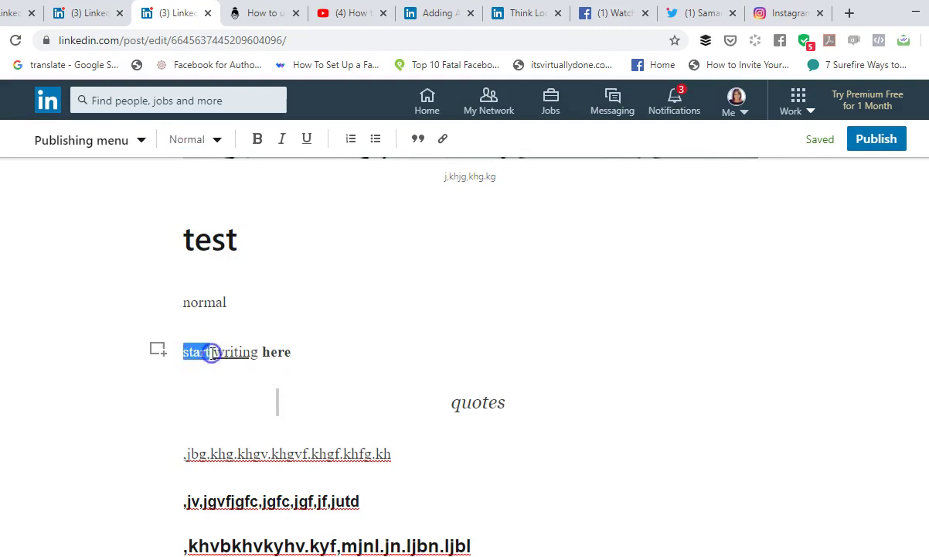
pyautogui.click(257, 140)
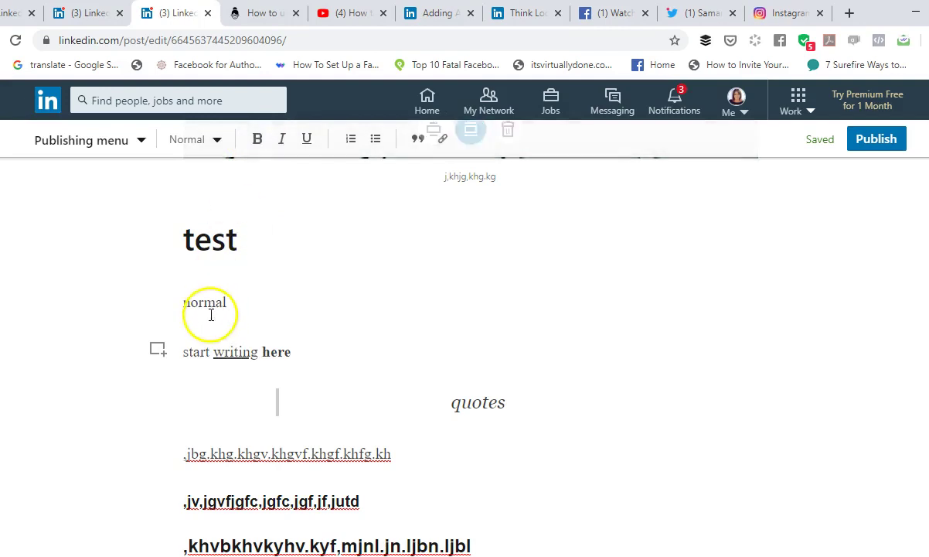
# Apply italics to the word "start" in the same line, and remove the italics again
pyautogui.click(189, 353)
pyautogui.moveTo(185, 352); pyautogui.dragTo(216, 351)
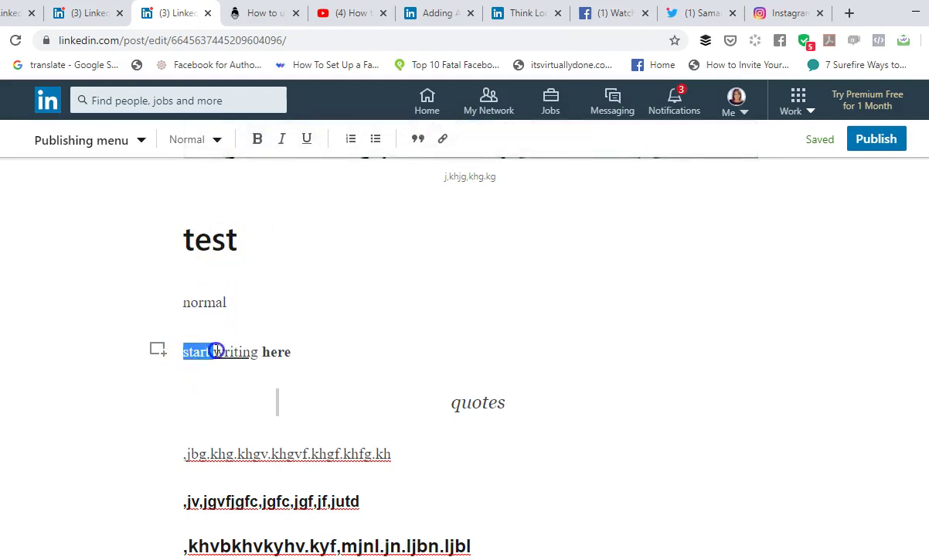
pyautogui.scroll(-1, 215, 357)
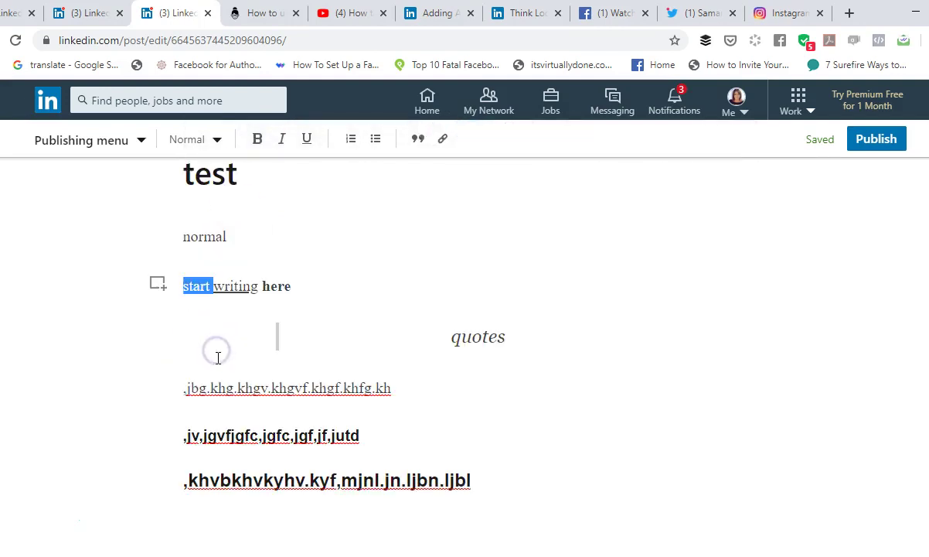
pyautogui.click(280, 140)
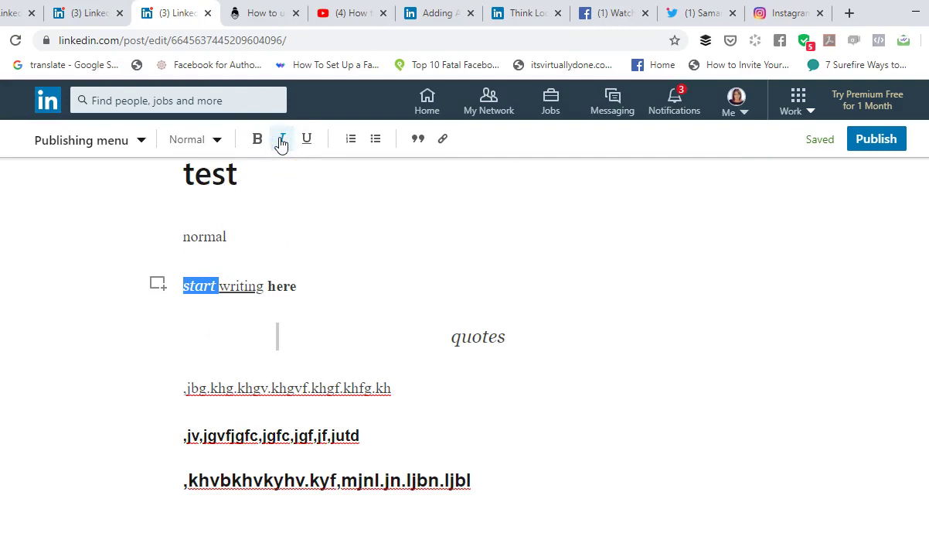
pyautogui.click(281, 140)
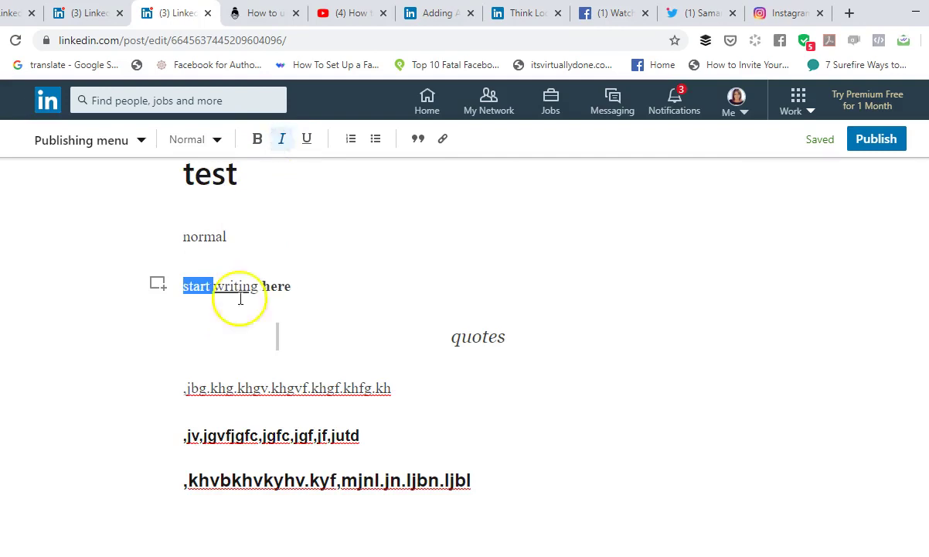
pyautogui.click(312, 288)
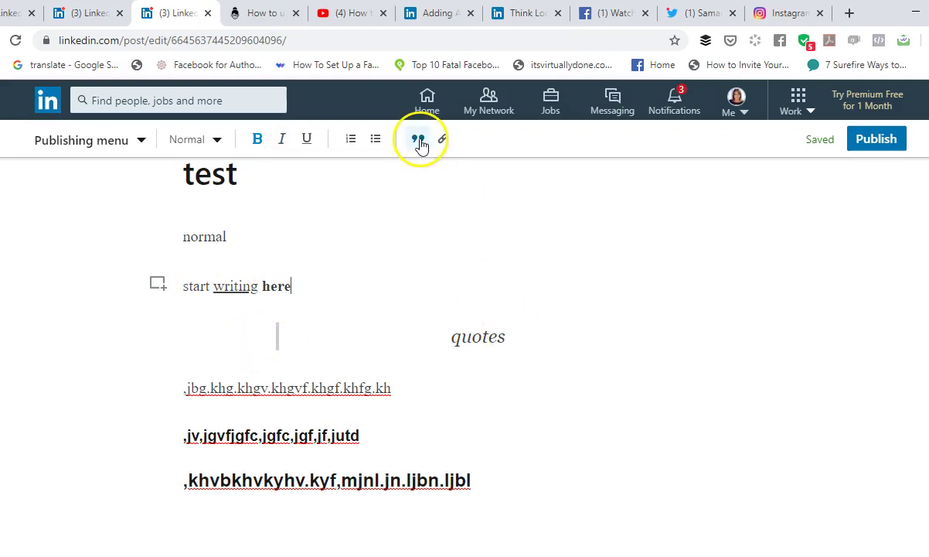
# Format the line below "quotes" as a block quote, and turn the quote formatting off again
pyautogui.click(182, 388)
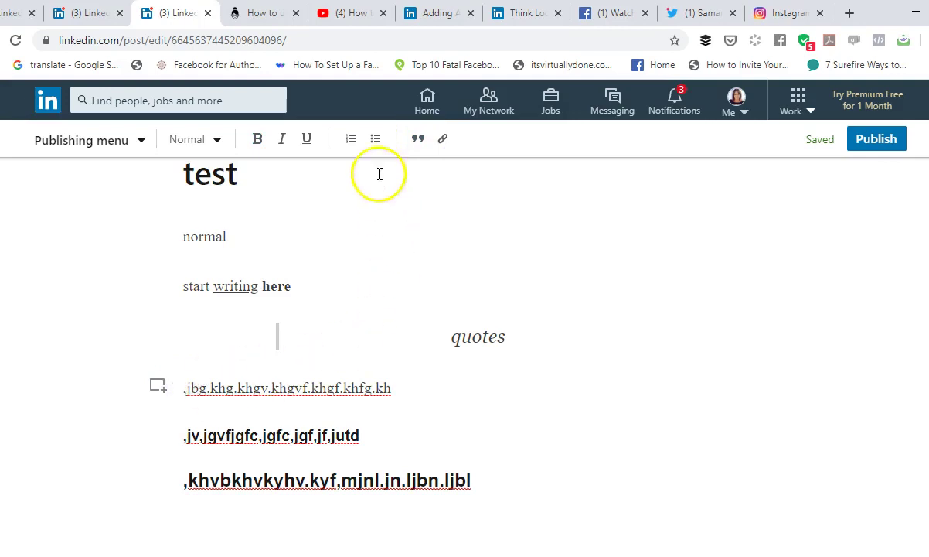
pyautogui.click(414, 144)
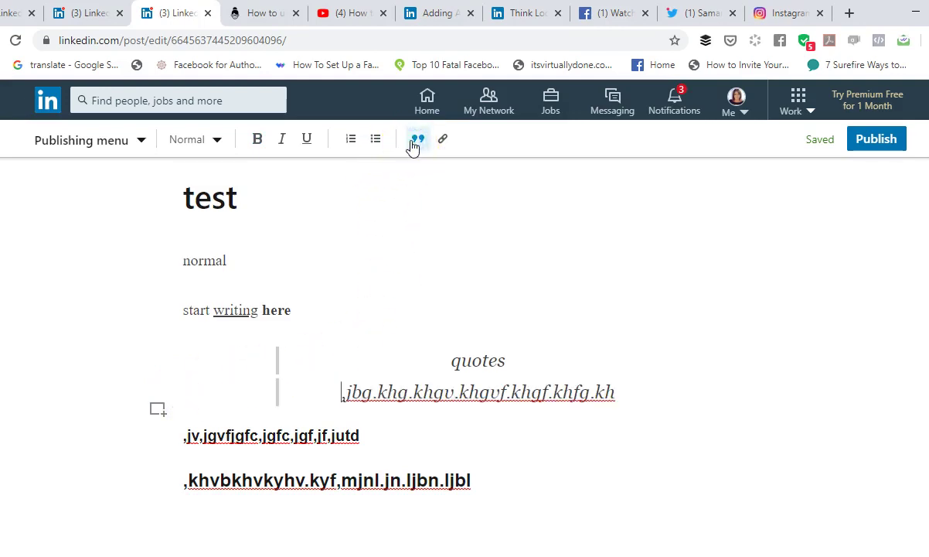
pyautogui.click(415, 143)
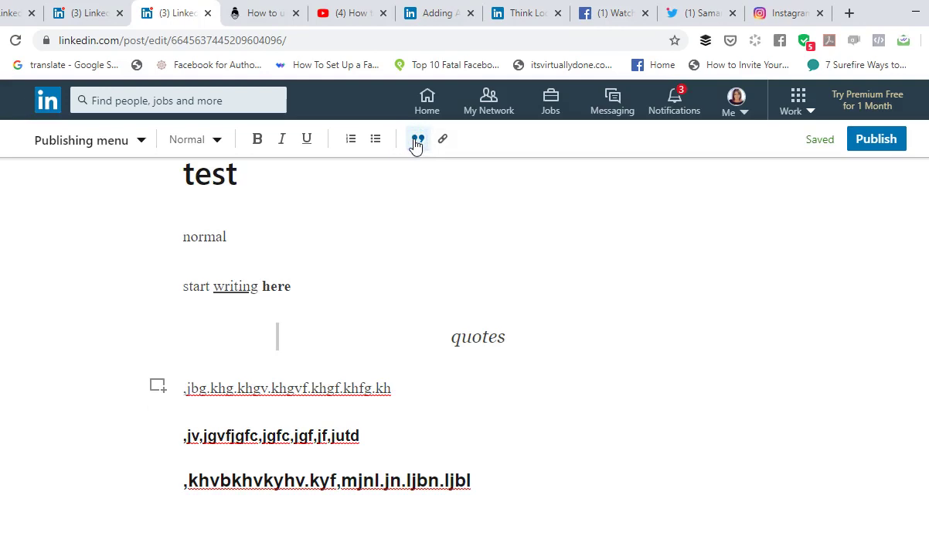
# Check which text style is used by each of the three lines below the quote
pyautogui.click(322, 386)
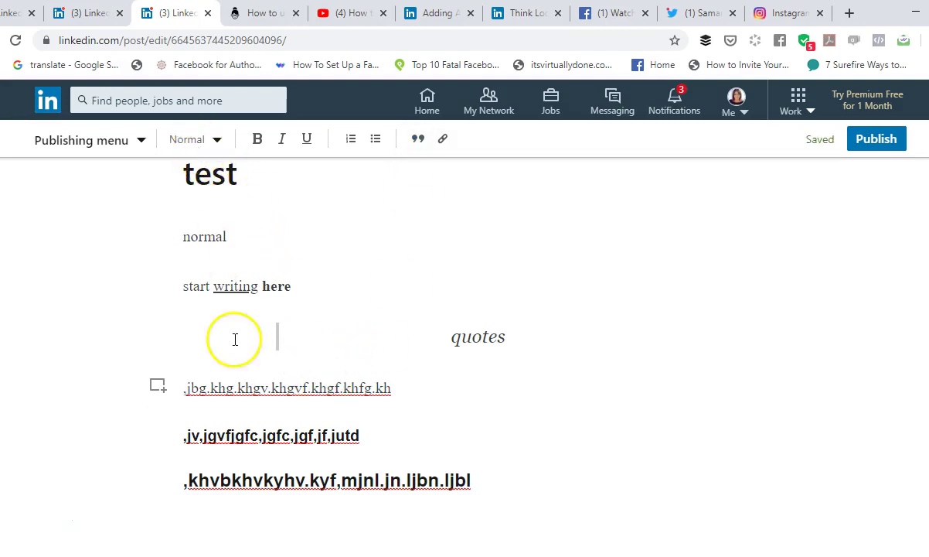
pyautogui.click(241, 434)
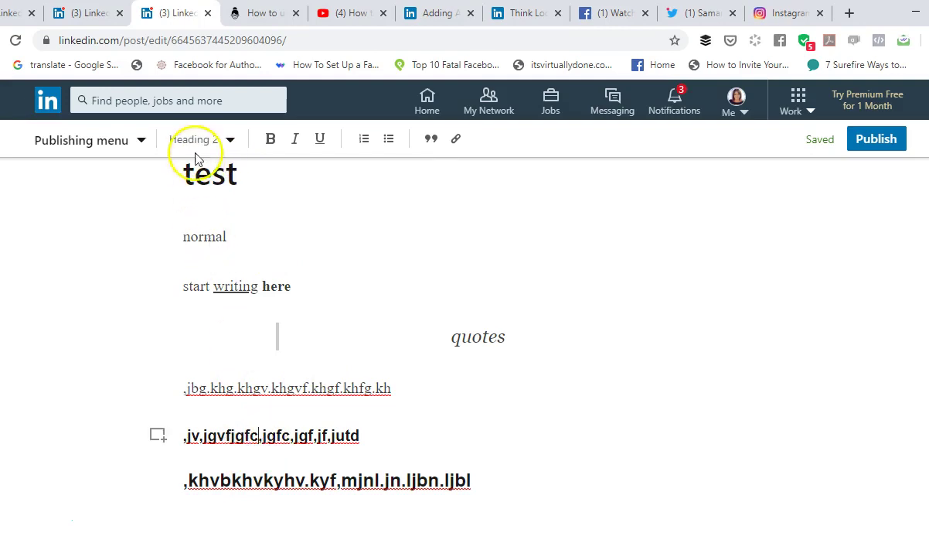
pyautogui.click(263, 480)
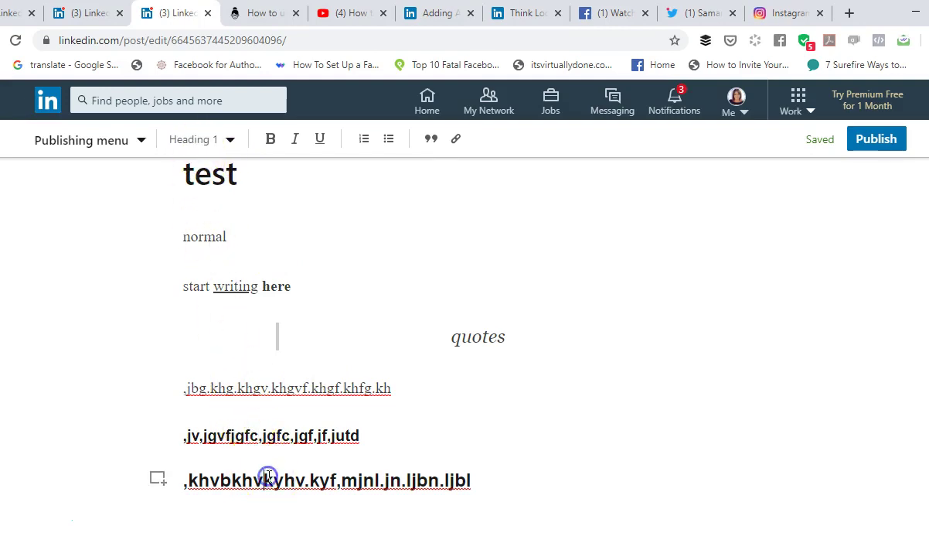
# Add a new line ",jbgcv,jgc,jgc" at the end of the article and format it as Heading 2
pyautogui.click(535, 474)
pyautogui.press('Return')
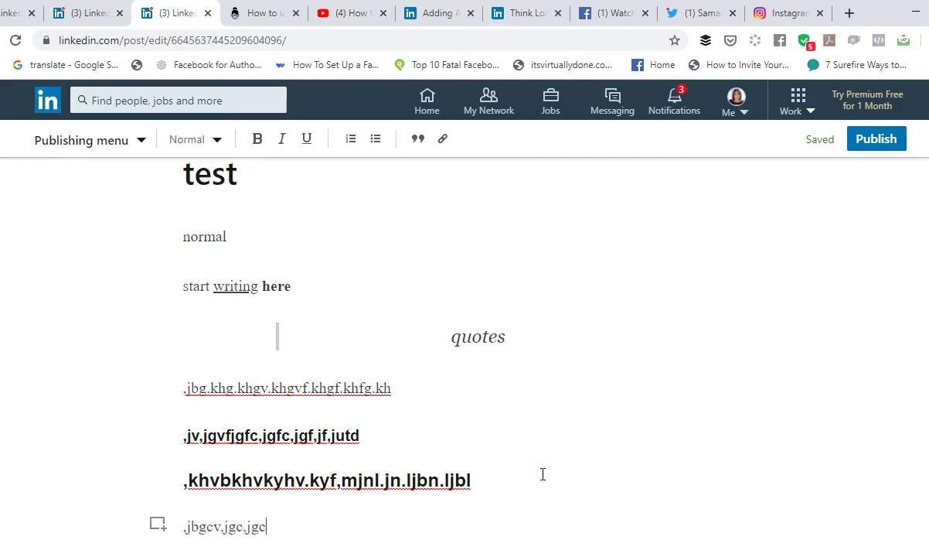
pyautogui.moveTo(184, 525); pyautogui.dragTo(267, 530)
pyautogui.click(217, 140)
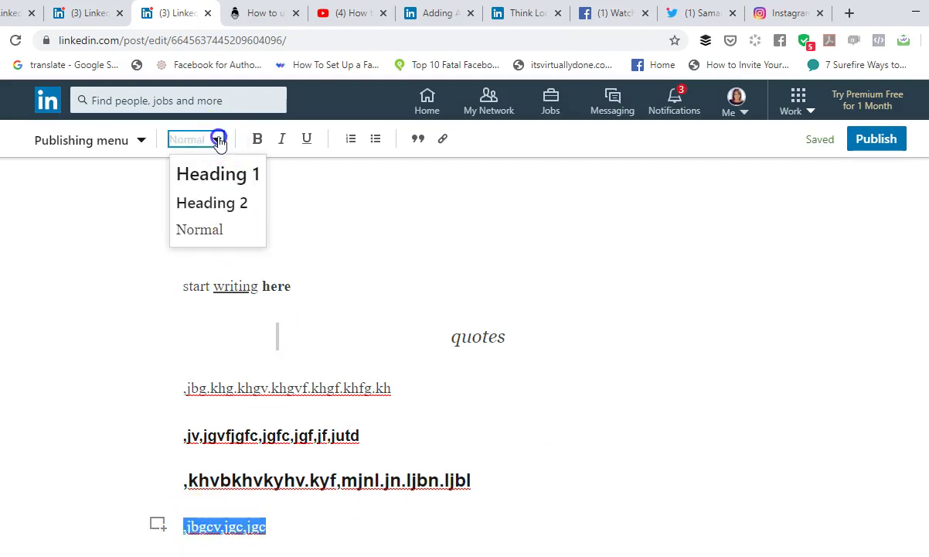
pyautogui.click(206, 203)
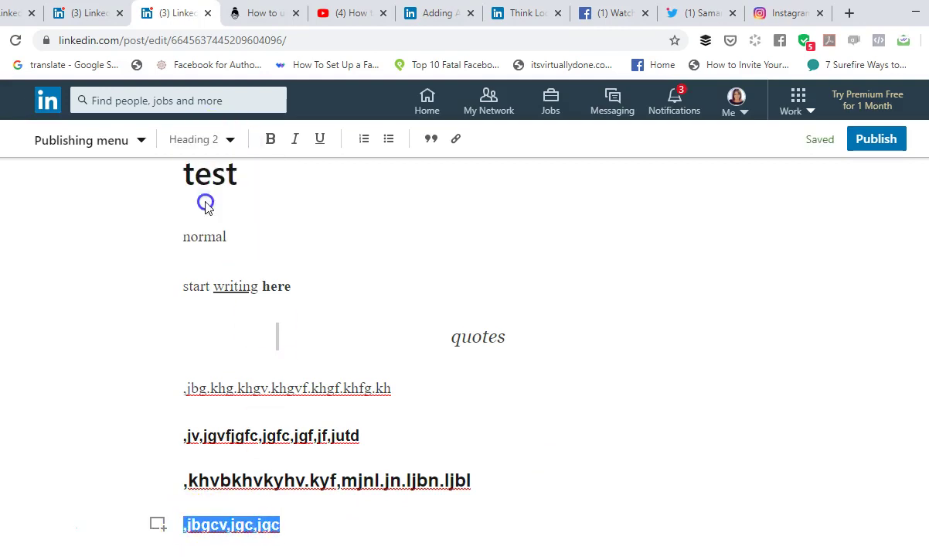
# Add another line below in Heading 1 style with the text ",khkhv.khv.khvkh"
pyautogui.click(304, 519)
pyautogui.press('Return')
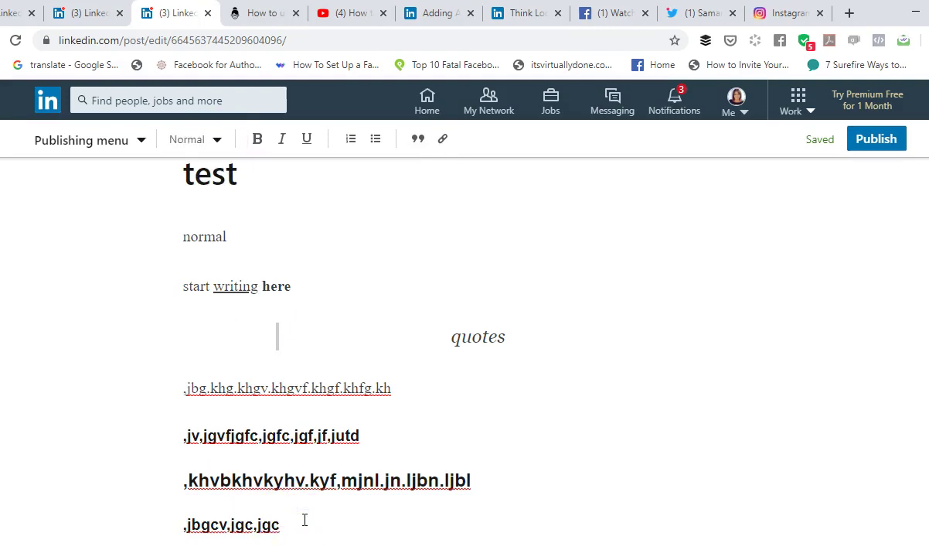
pyautogui.scroll(-1, 324, 479)
pyautogui.click(213, 143)
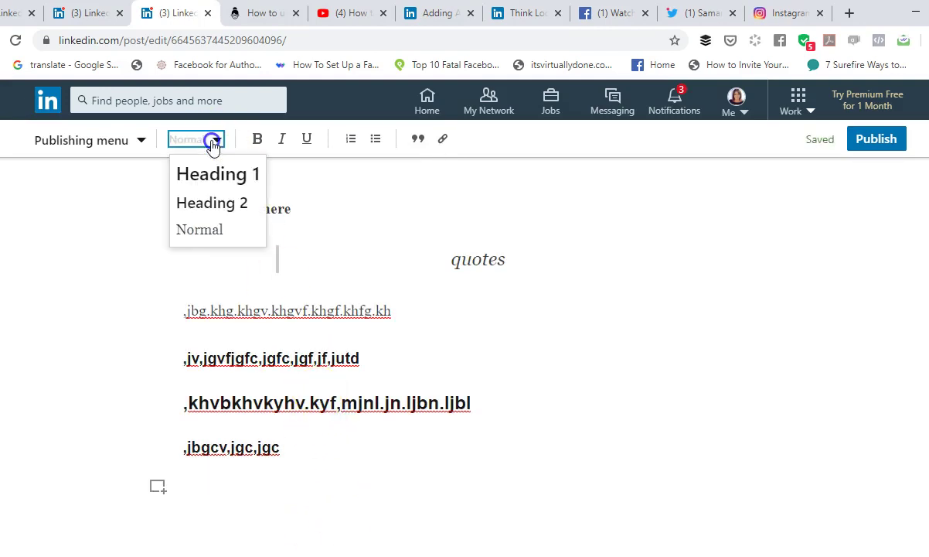
pyautogui.click(208, 173)
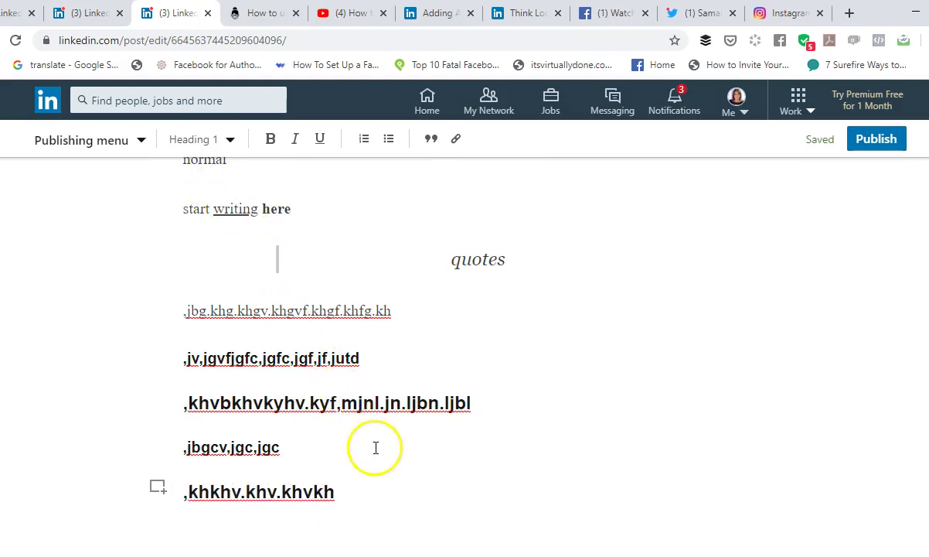
# Show the media options above the "normal" paragraph, start inserting an image, and cancel the insertion
pyautogui.click(156, 489)
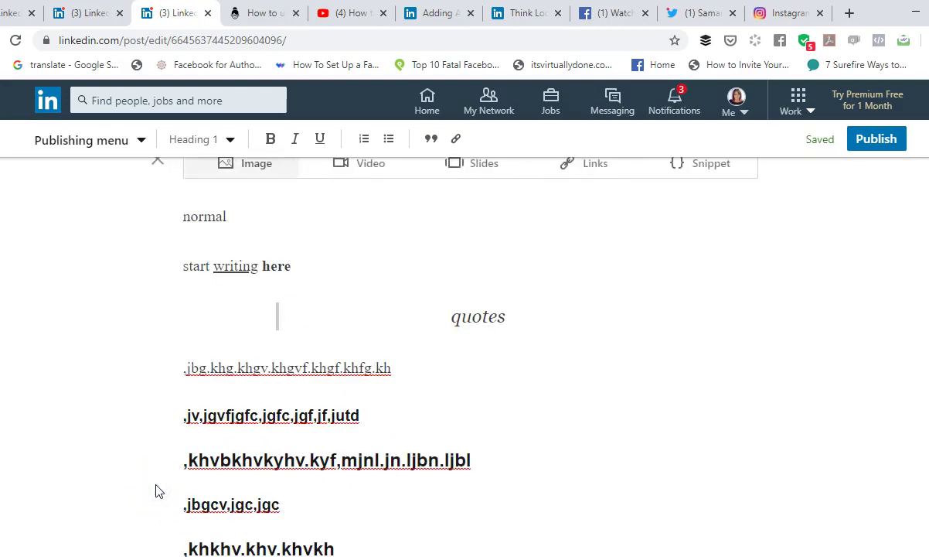
pyautogui.click(157, 484)
pyautogui.scroll(3, 164, 405)
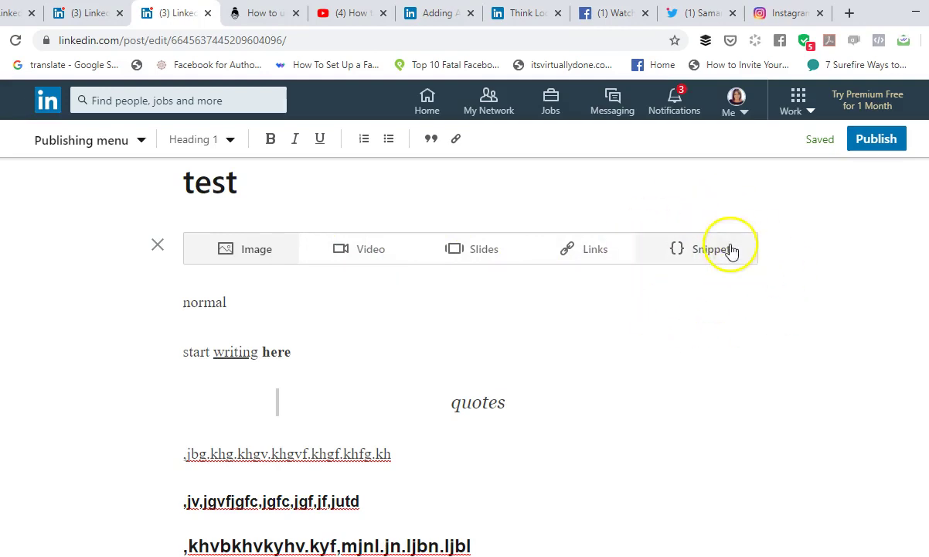
pyautogui.click(256, 255)
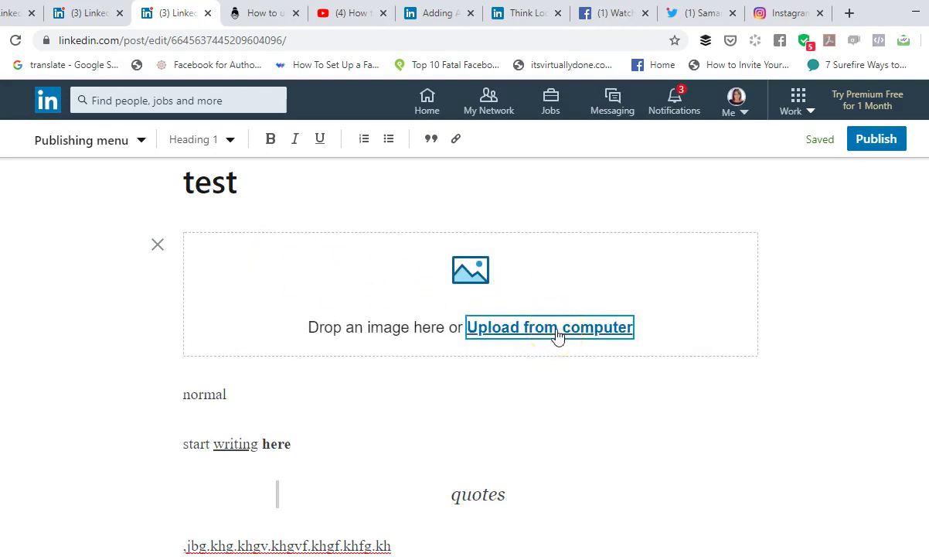
pyautogui.click(157, 244)
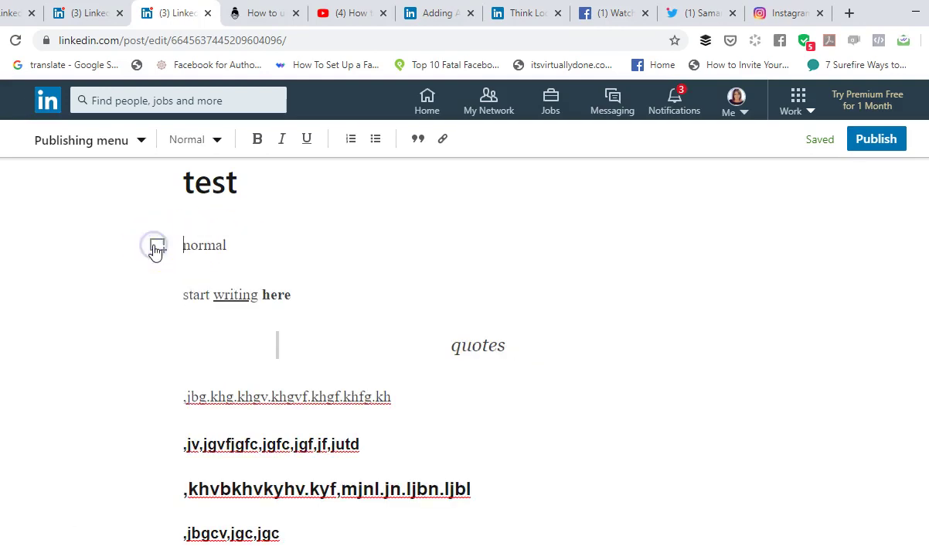
# Start a video embed above the "normal" paragraph, ready to receive the video link
pyautogui.click(157, 249)
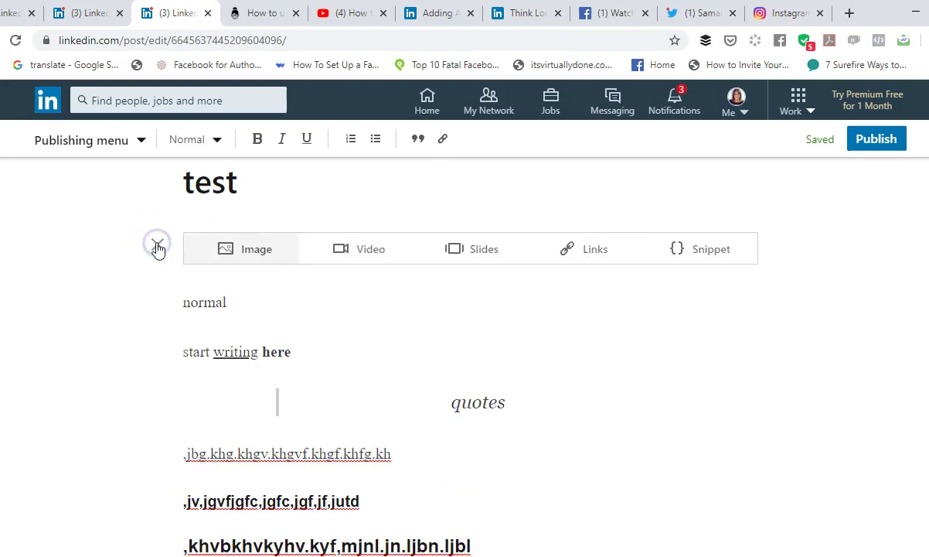
pyautogui.click(350, 251)
pyautogui.click(346, 313)
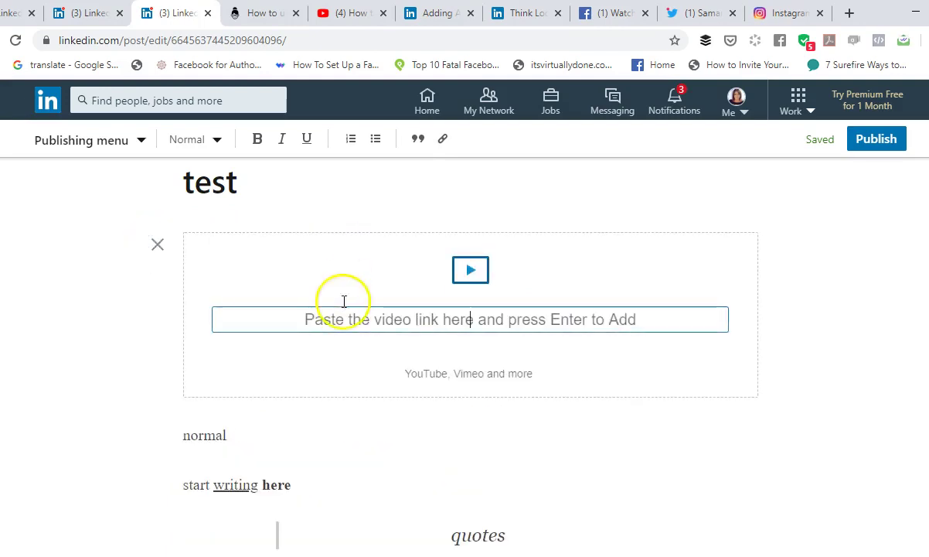
pyautogui.click(349, 319)
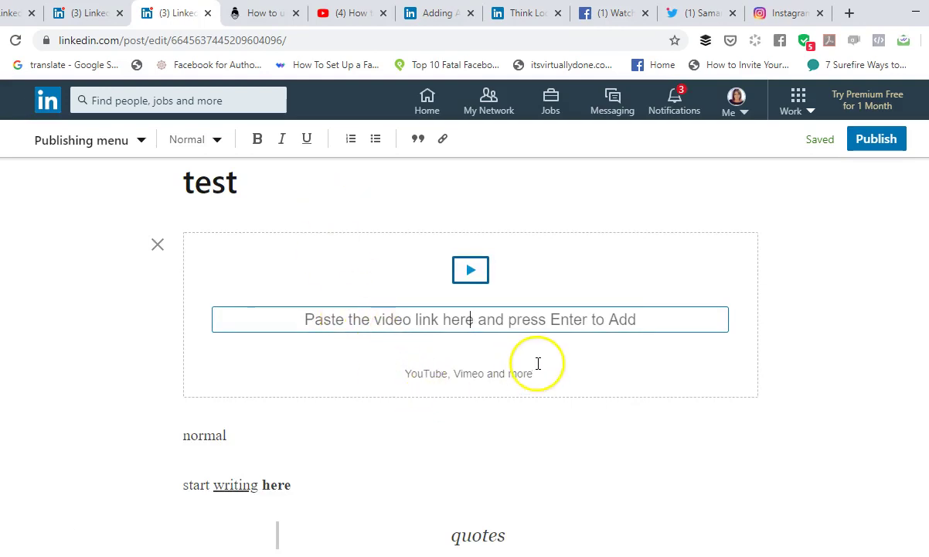
# Switch to YouTube and copy the share link of the video "How to use the LinkedIn Featured feature"
pyautogui.click(346, 13)
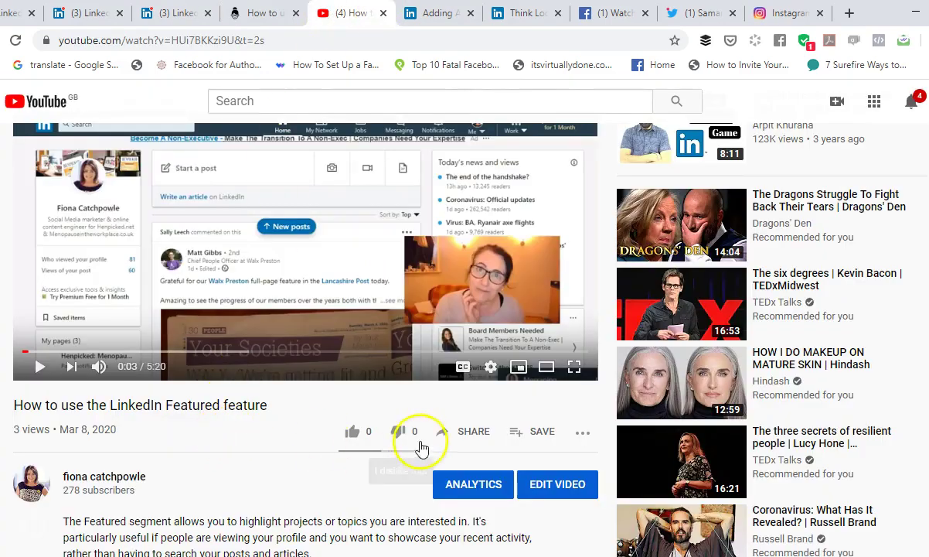
pyautogui.click(472, 433)
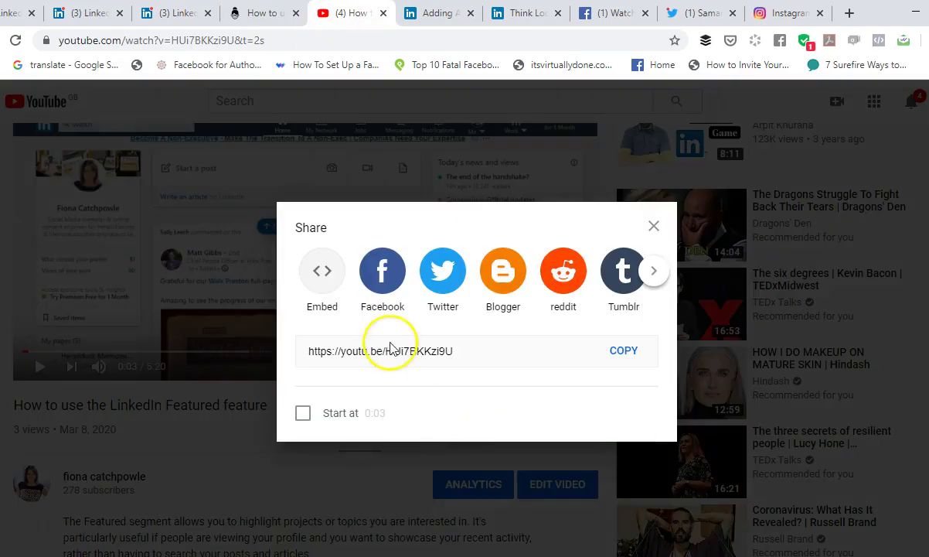
pyautogui.click(619, 356)
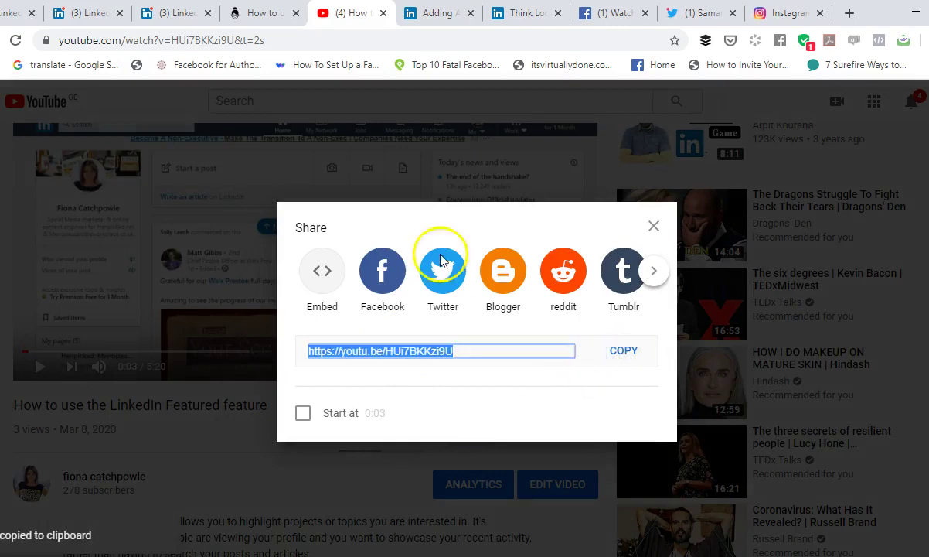
pyautogui.click(181, 11)
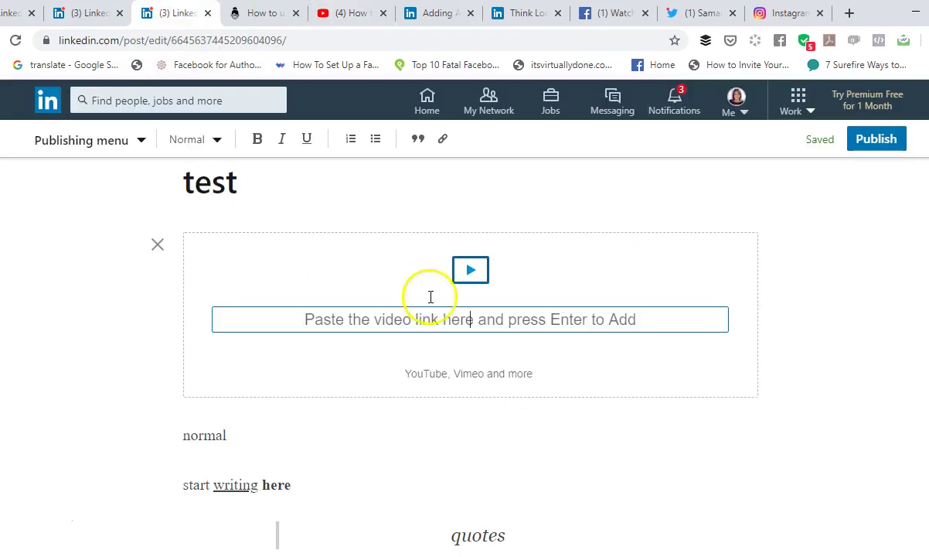
pyautogui.rightClick(473, 318)
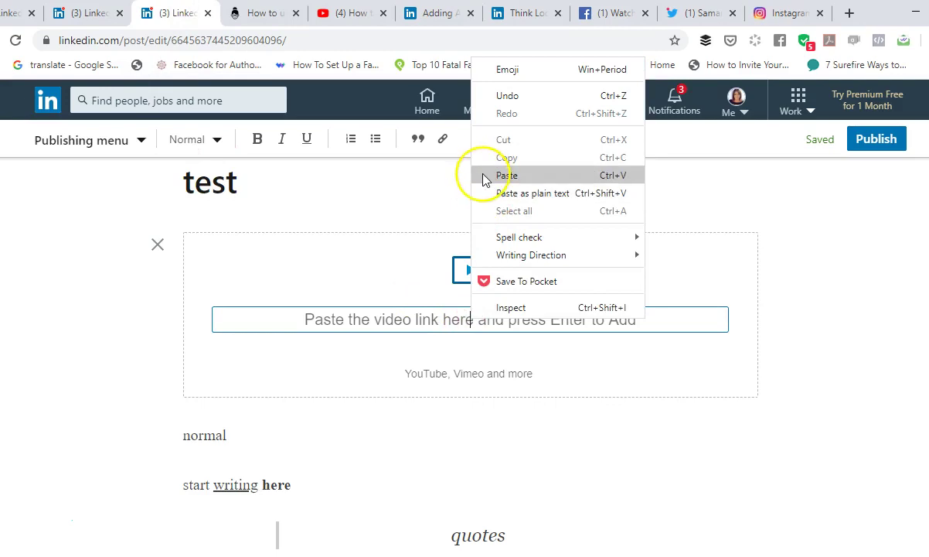
pyautogui.click(483, 177)
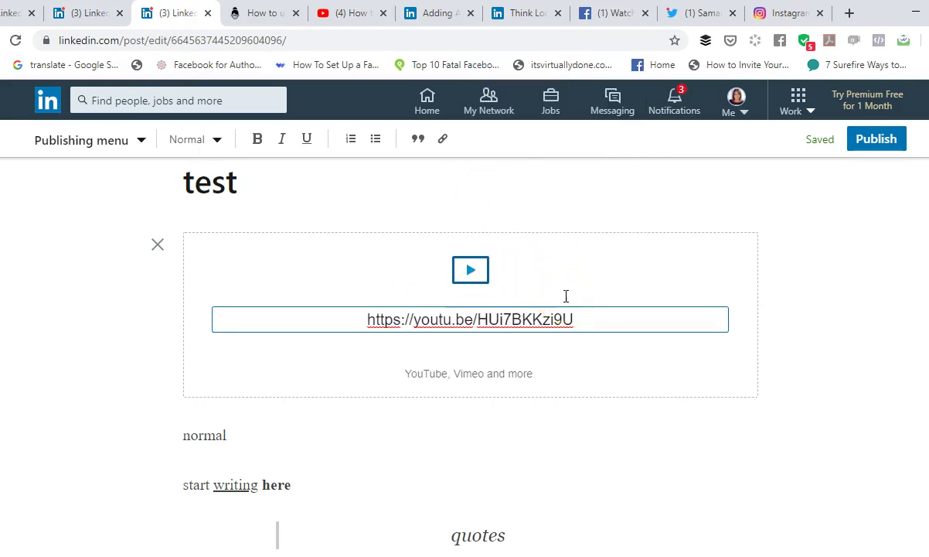
pyautogui.press('Return')
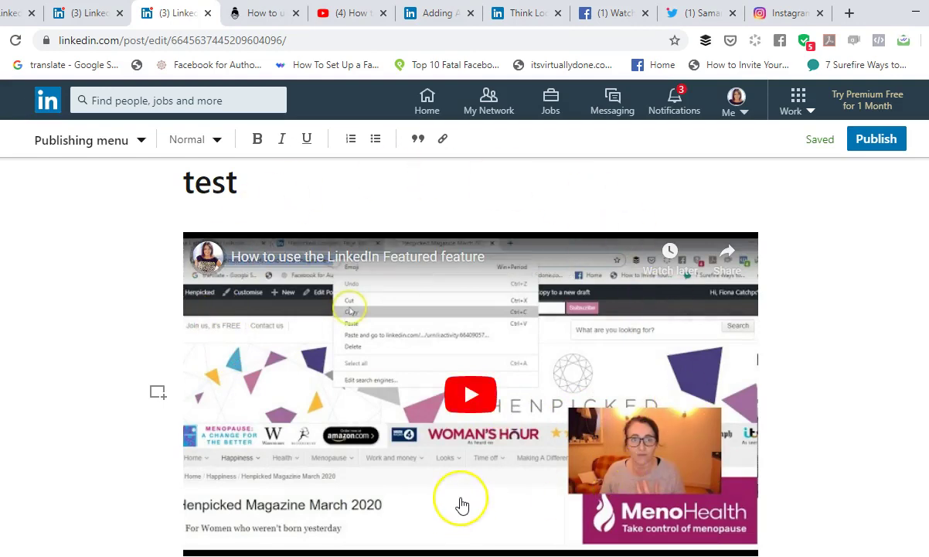
# Add an empty line at the end of the article, below ",khkhv.khv.khvkh"
pyautogui.scroll(-4, 462, 504)
pyautogui.scroll(-3, 350, 467)
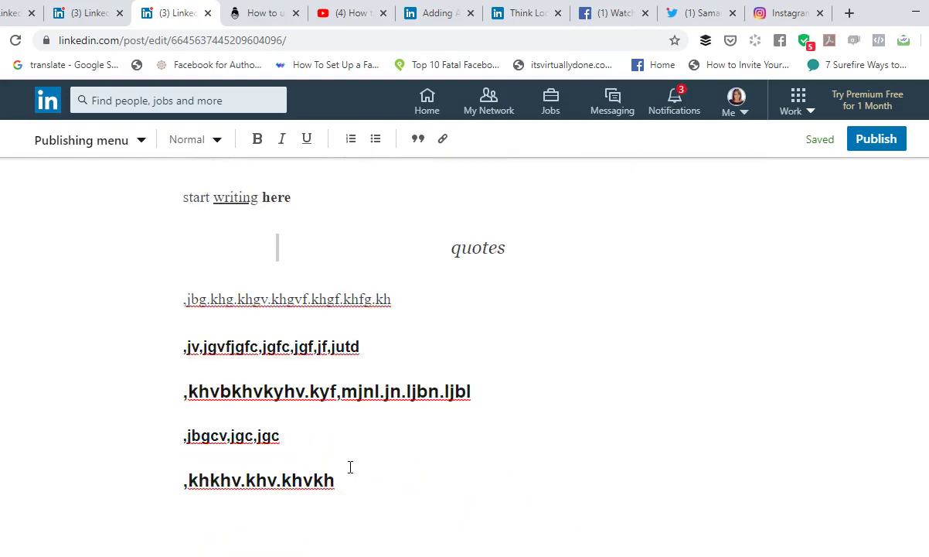
pyautogui.click(372, 475)
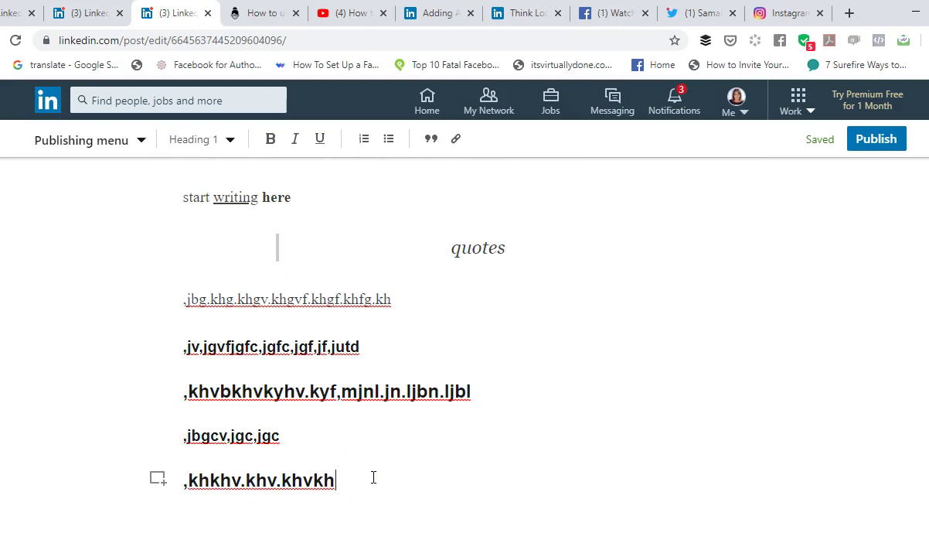
pyautogui.press('Return')
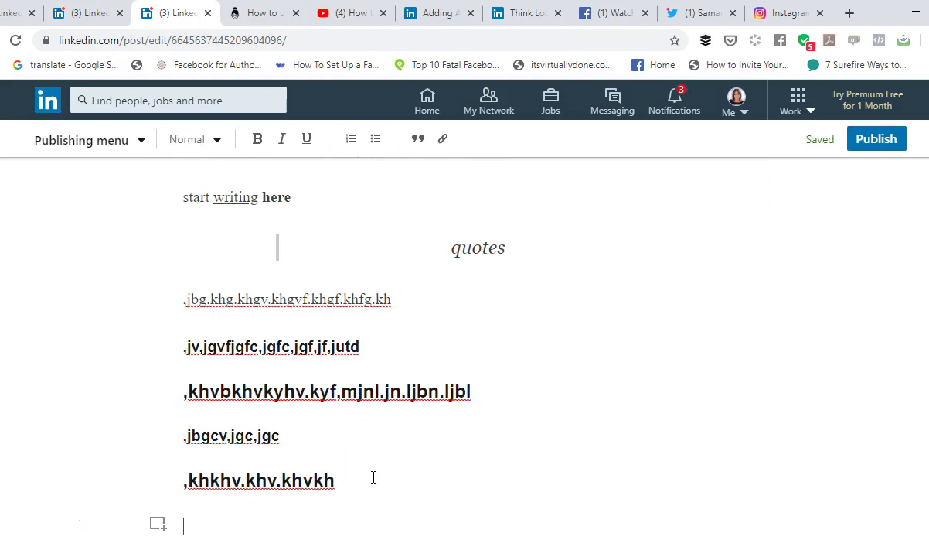
# Start a slides embed on the empty line at the end of the article
pyautogui.click(157, 527)
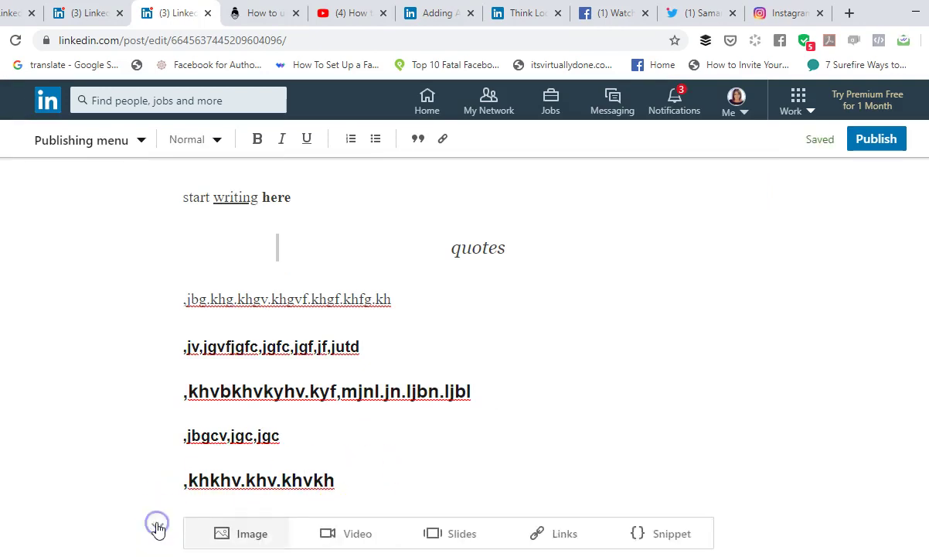
pyautogui.click(473, 535)
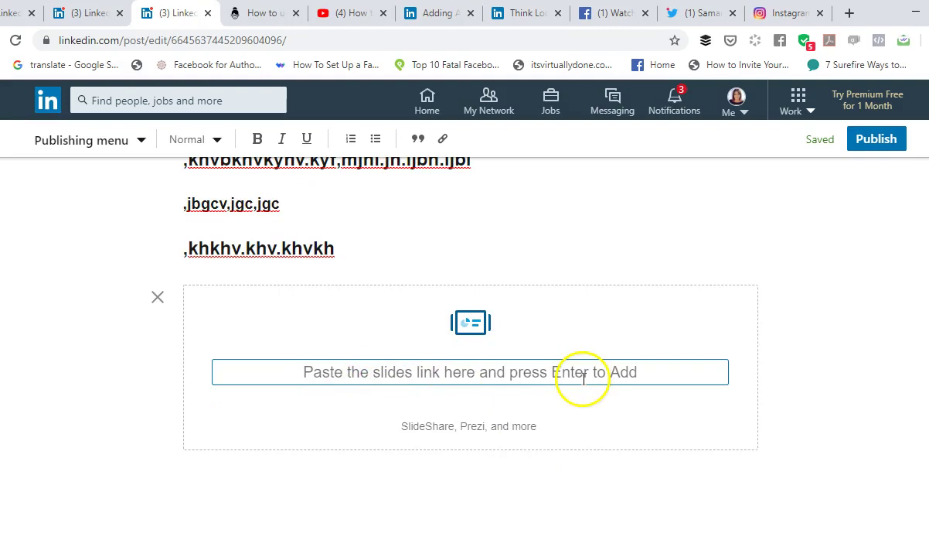
pyautogui.click(661, 374)
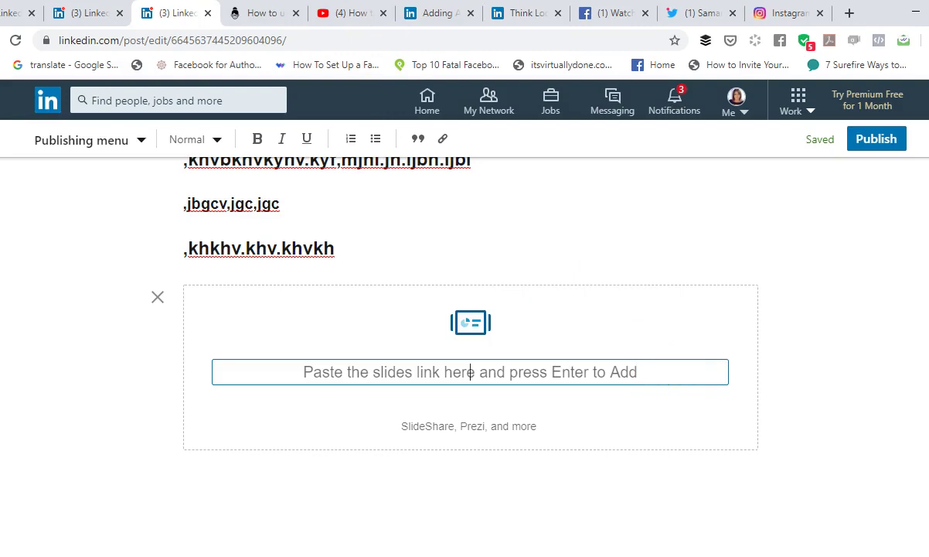
# Switch to SlideShare and copy the share link of the presentation "Think Local not Global"
pyautogui.hotkey('ctrl', '7')
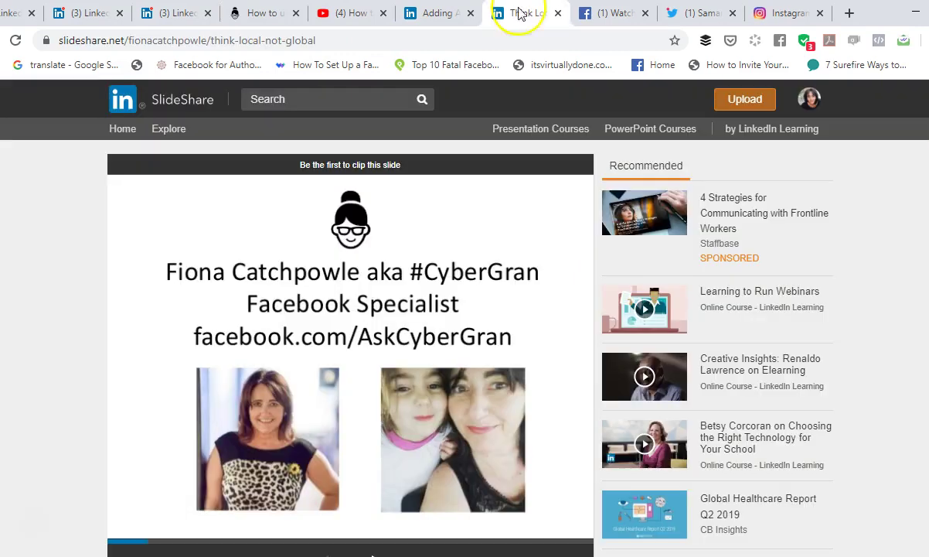
pyautogui.moveTo(514, 380)
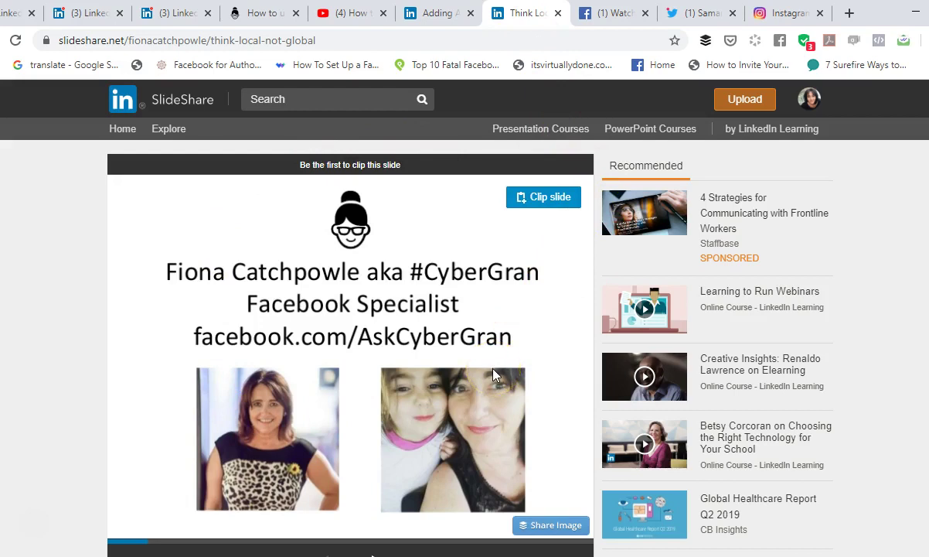
pyautogui.scroll(-2, 493, 374)
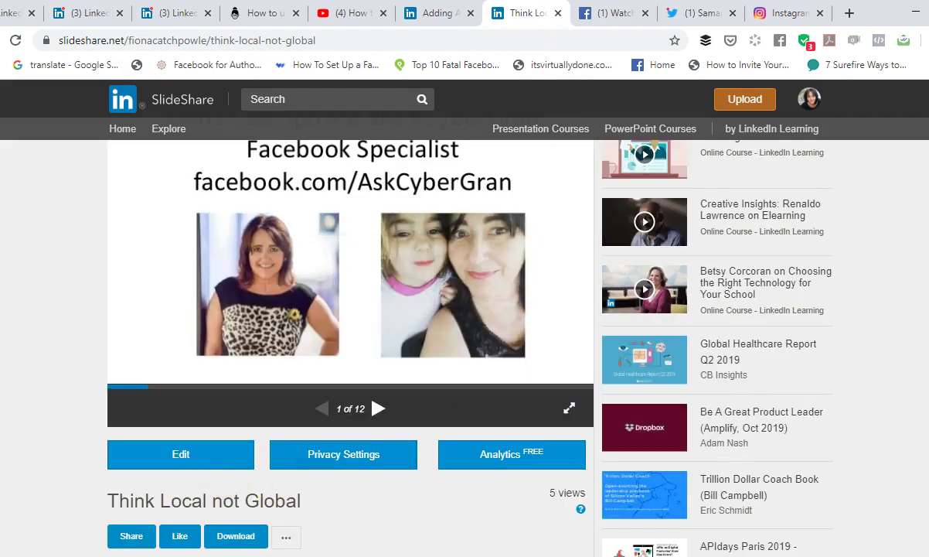
pyautogui.click(128, 537)
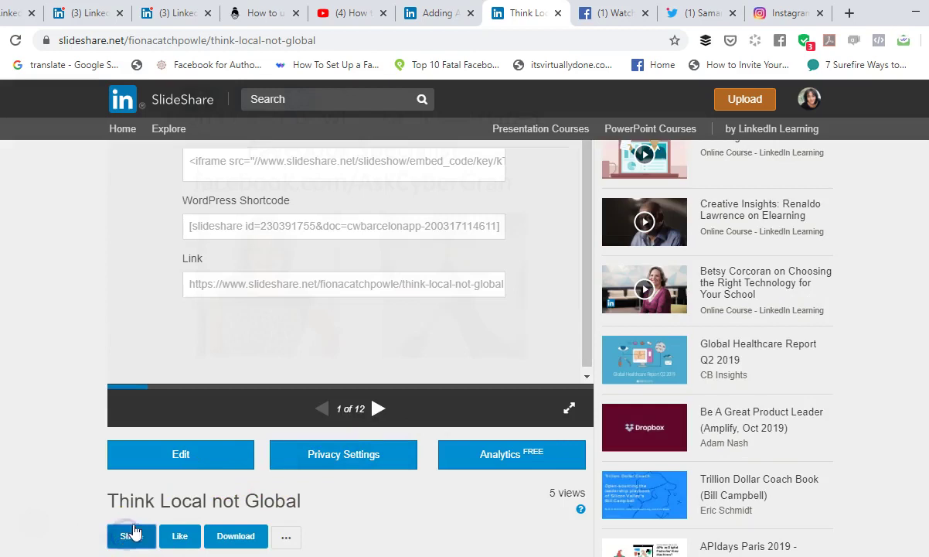
pyautogui.click(247, 287)
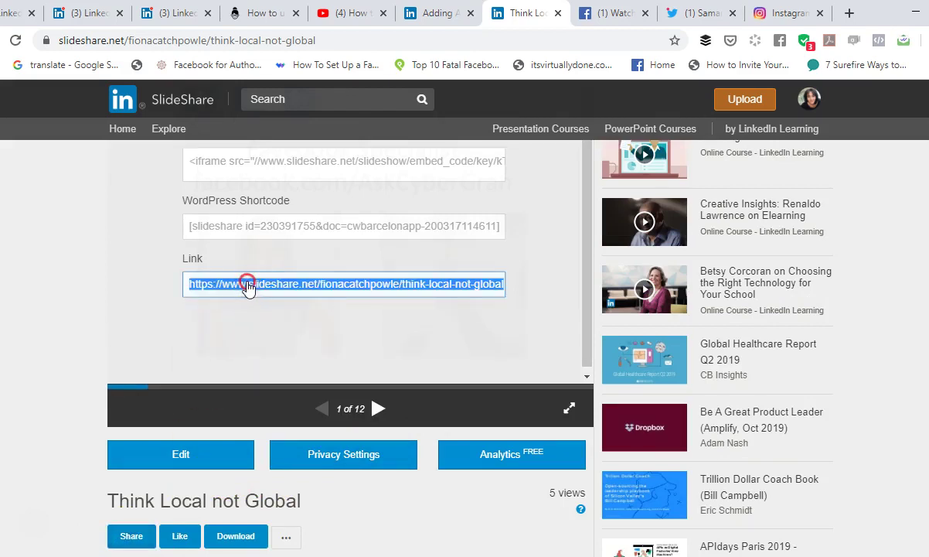
pyautogui.rightClick(248, 287)
pyautogui.click(280, 294)
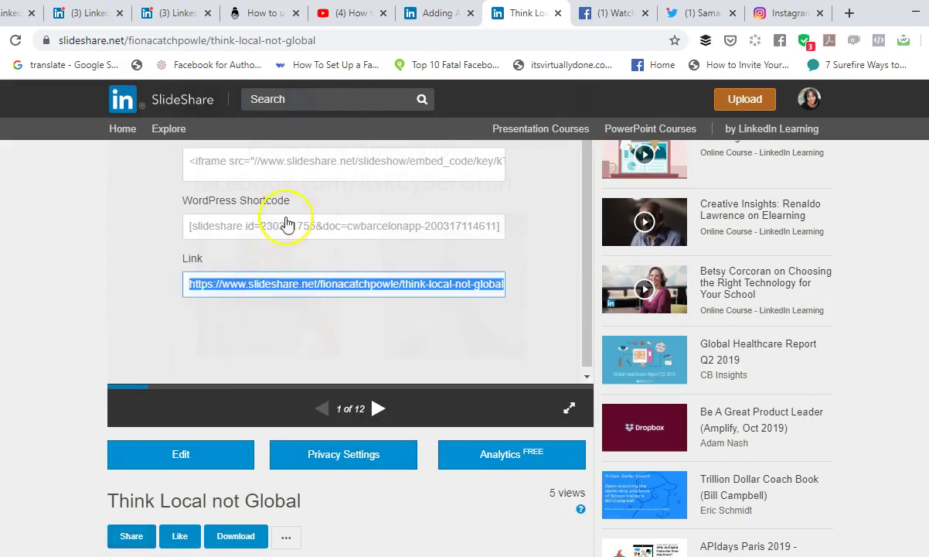
# Return to the LinkedIn article and embed the "Think Local not Global" slides from the copied link
pyautogui.click(176, 11)
pyautogui.click(489, 374)
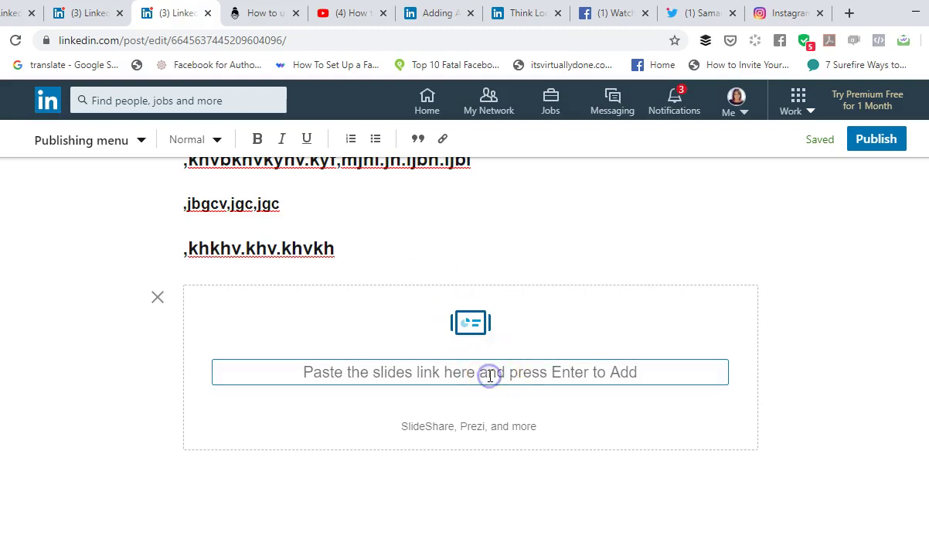
pyautogui.rightClick(489, 374)
pyautogui.click(519, 233)
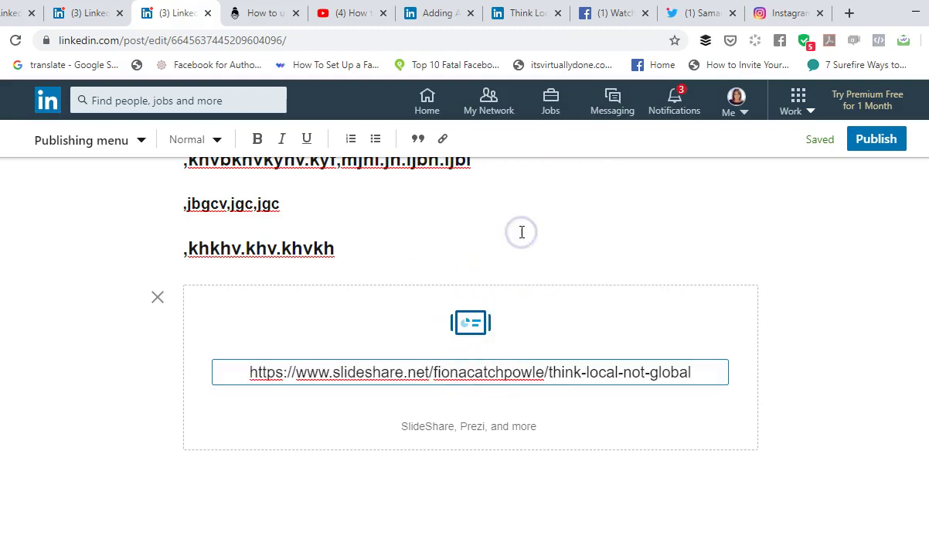
pyautogui.press('Return')
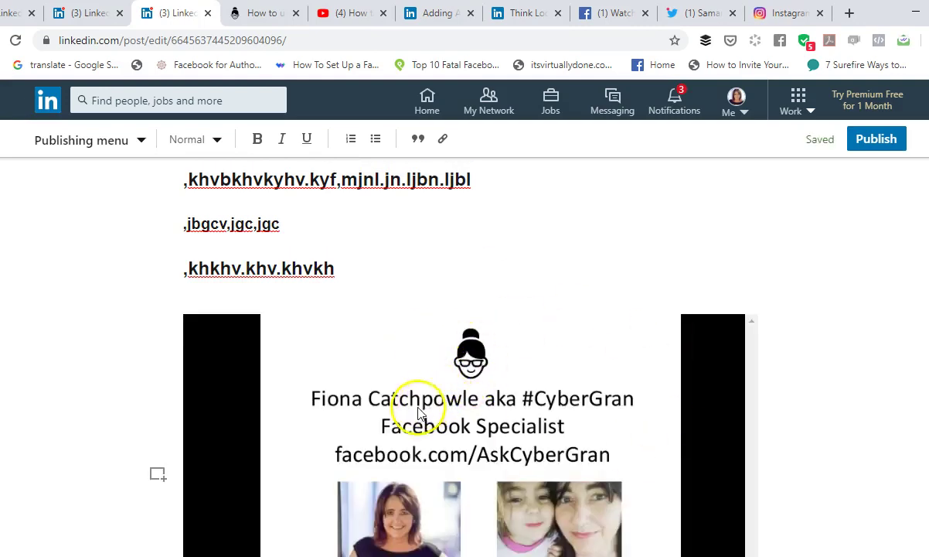
# Delete the embedded "Think Local not Global" slides from the end of the article
pyautogui.scroll(-2, 404, 427)
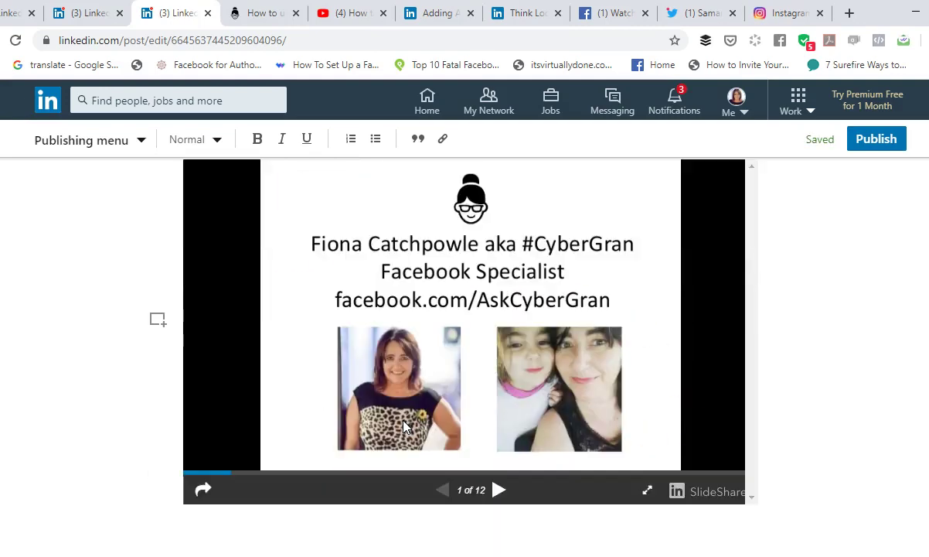
pyautogui.click(383, 434)
pyautogui.press('BackSpace')
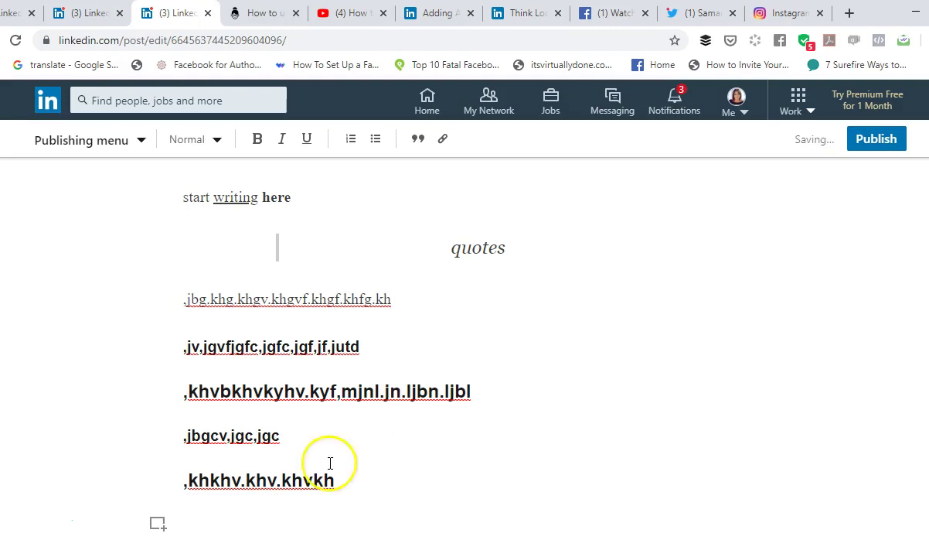
# Start a link embed on the article's last line and copy the address of the webinar poll tweet from Twitter
pyautogui.click(158, 525)
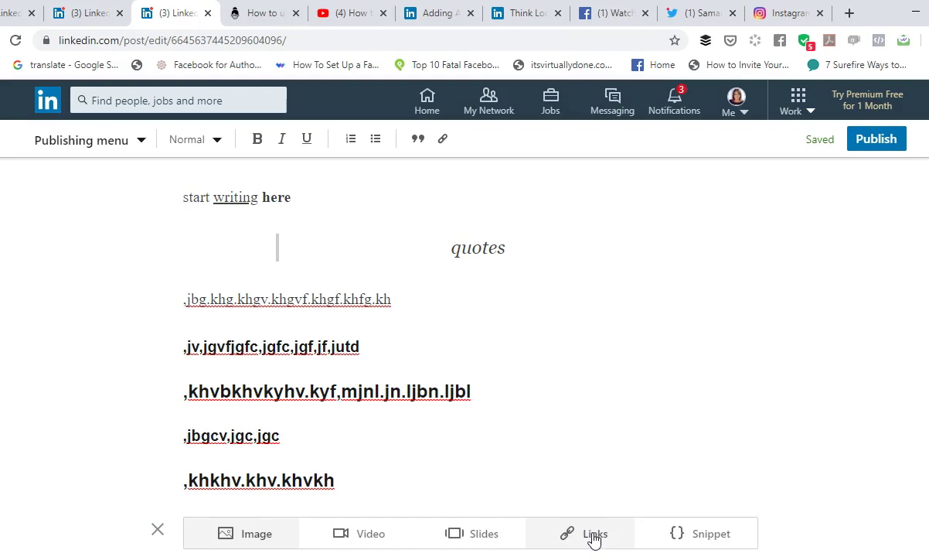
pyautogui.click(593, 535)
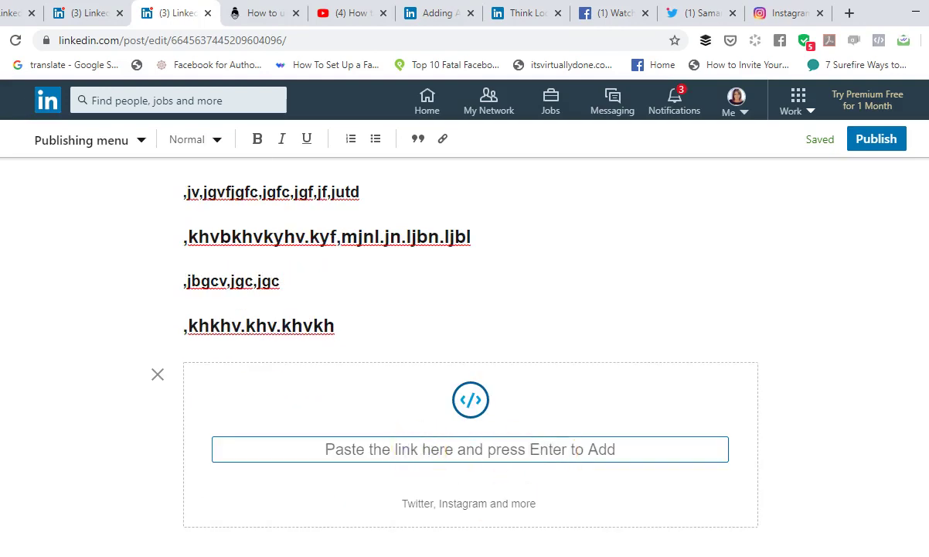
pyautogui.click(700, 13)
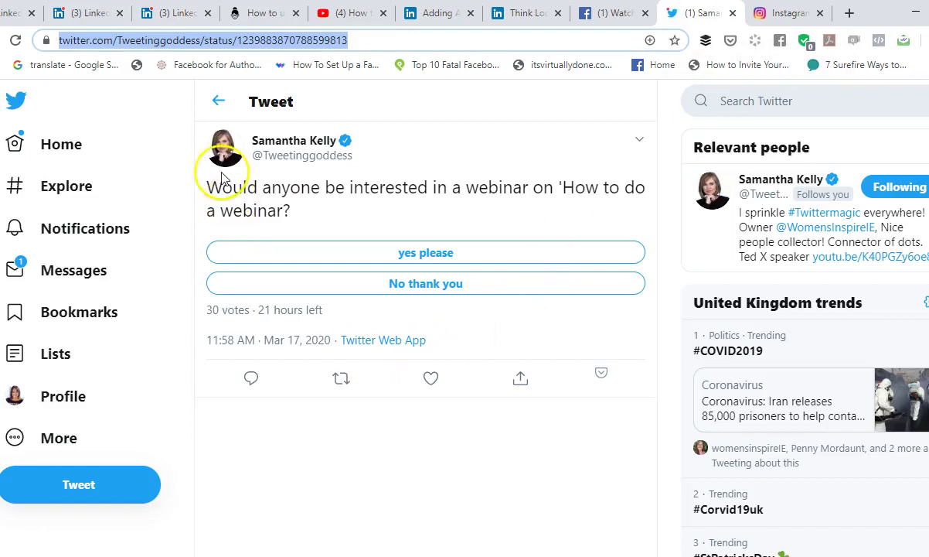
pyautogui.moveTo(270, 149)
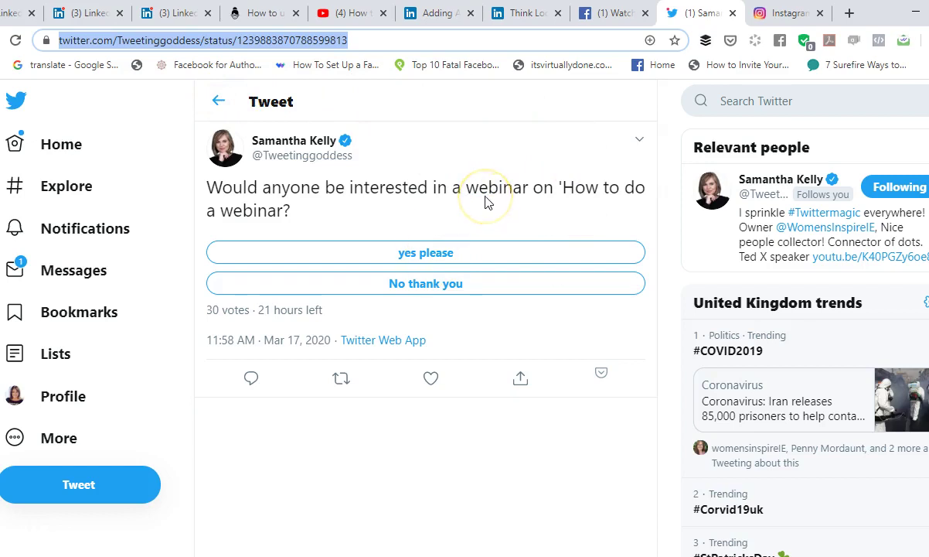
pyautogui.rightClick(236, 47)
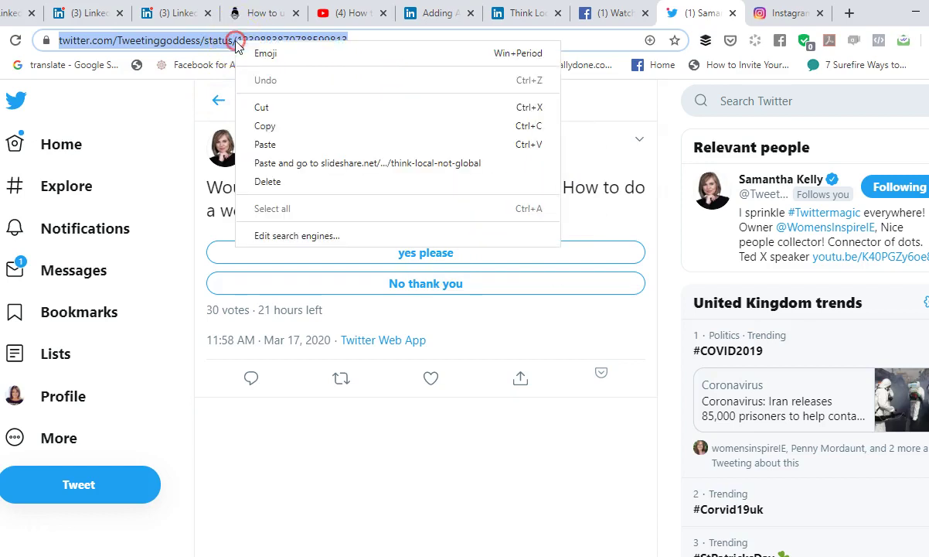
pyautogui.click(246, 124)
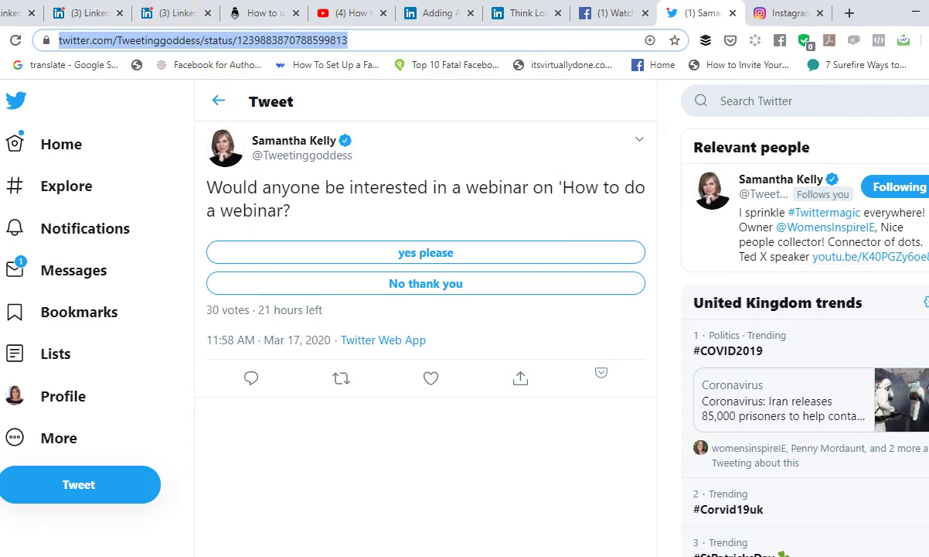
# Return to the LinkedIn article and embed the webinar poll tweet from the copied address
pyautogui.hotkey('ctrl', '3')
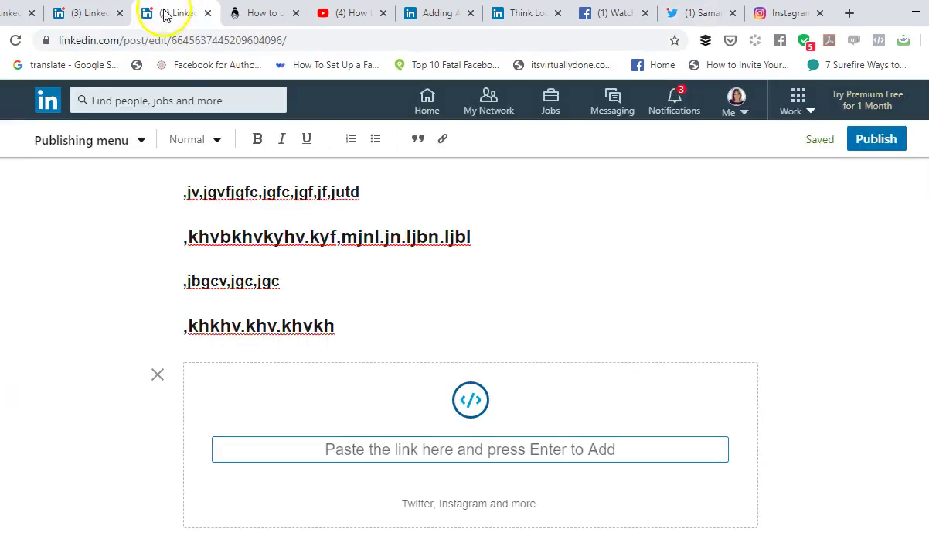
pyautogui.rightClick(469, 449)
pyautogui.click(509, 306)
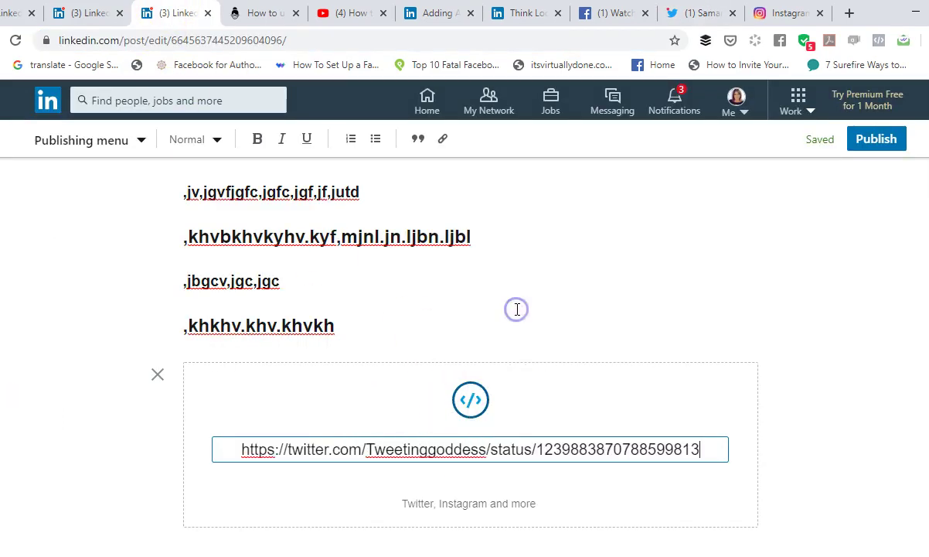
pyautogui.press('Return')
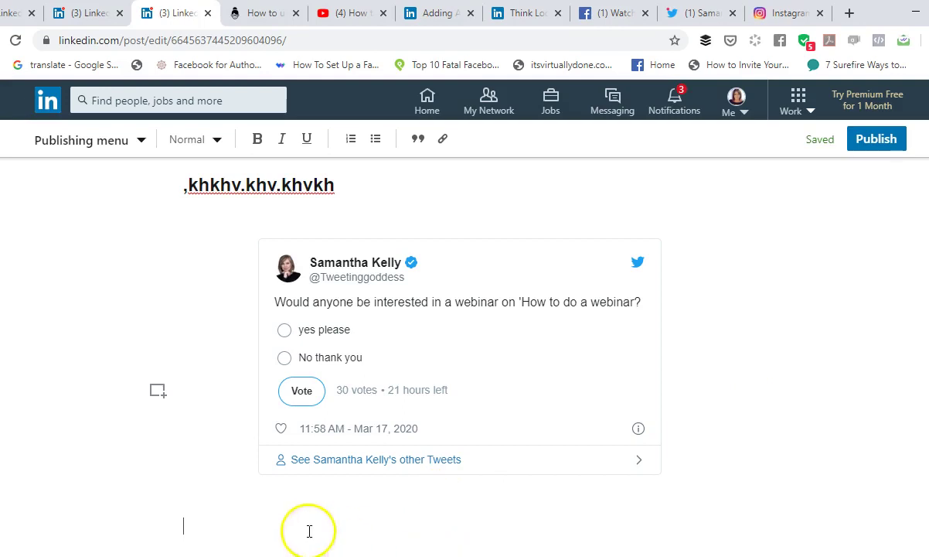
# Start a link embed below the tweet, then switch to Instagram and copy the link of the first post in the refreshed feed
pyautogui.click(154, 528)
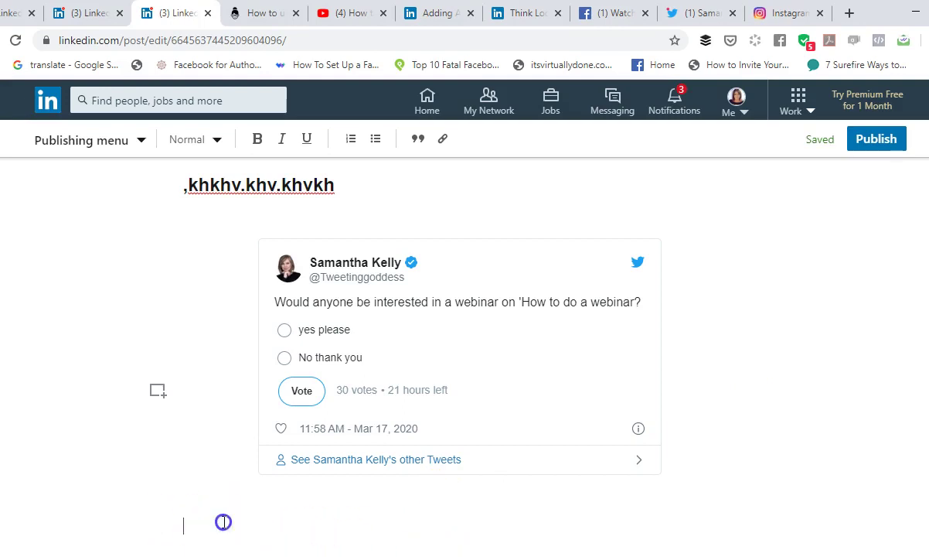
pyautogui.click(156, 526)
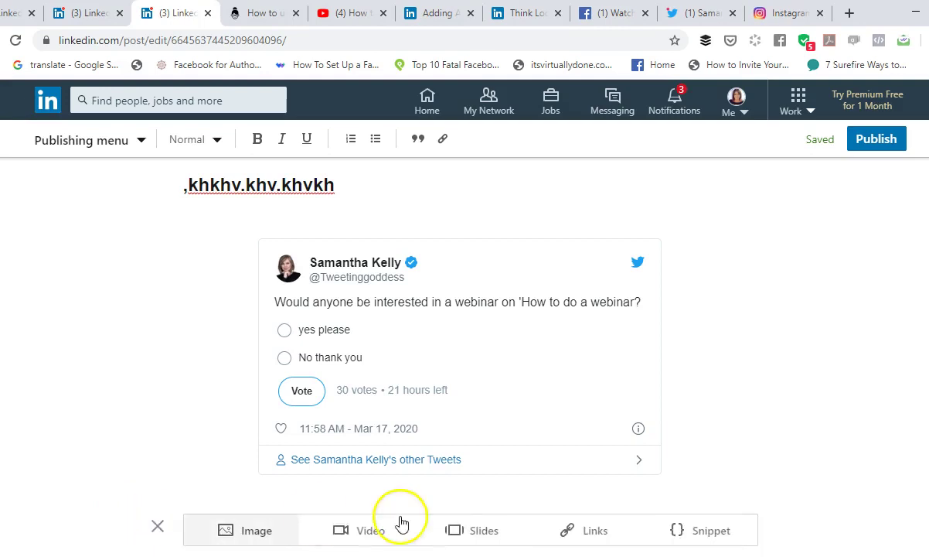
pyautogui.click(596, 531)
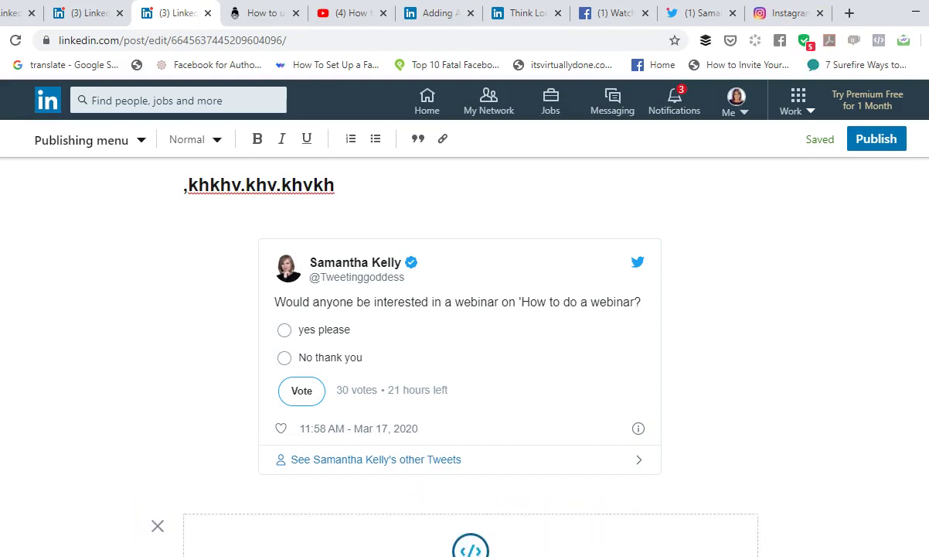
pyautogui.click(797, 14)
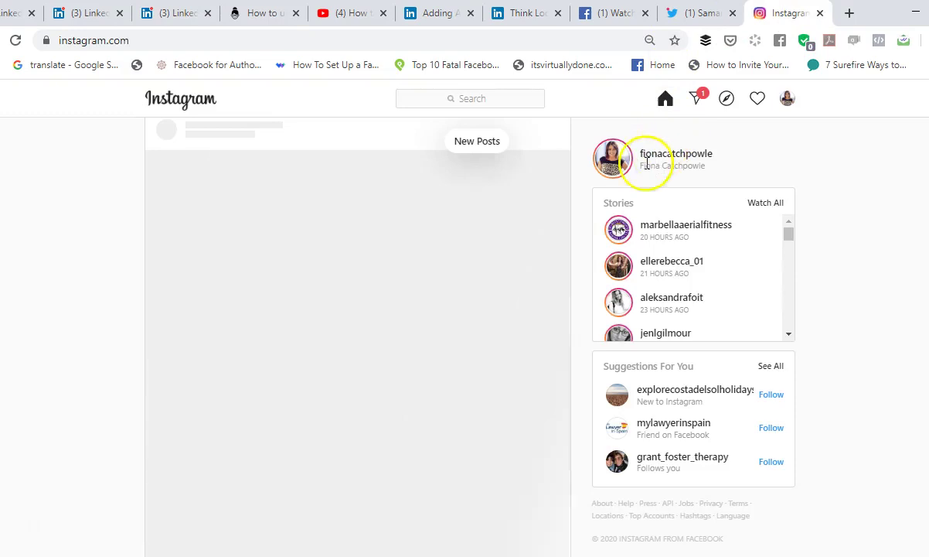
pyautogui.click(473, 144)
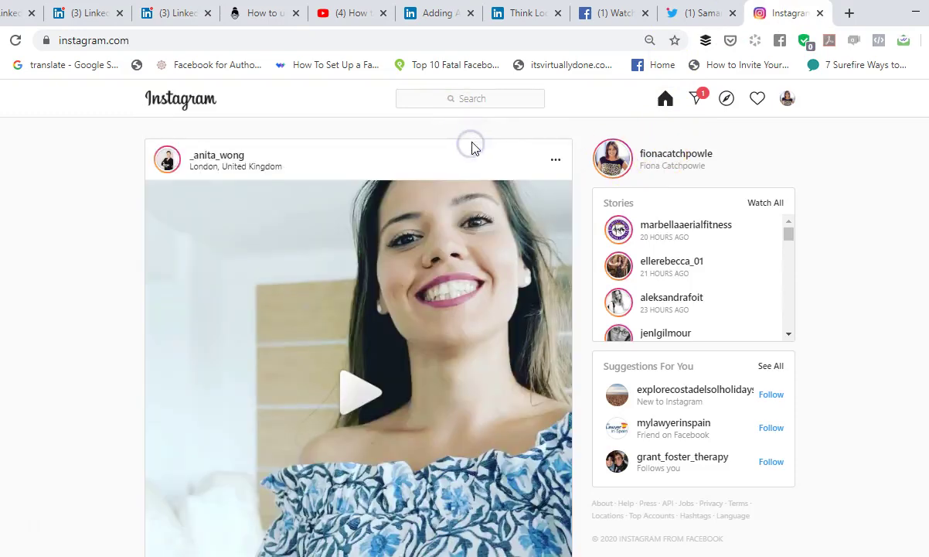
pyautogui.click(556, 159)
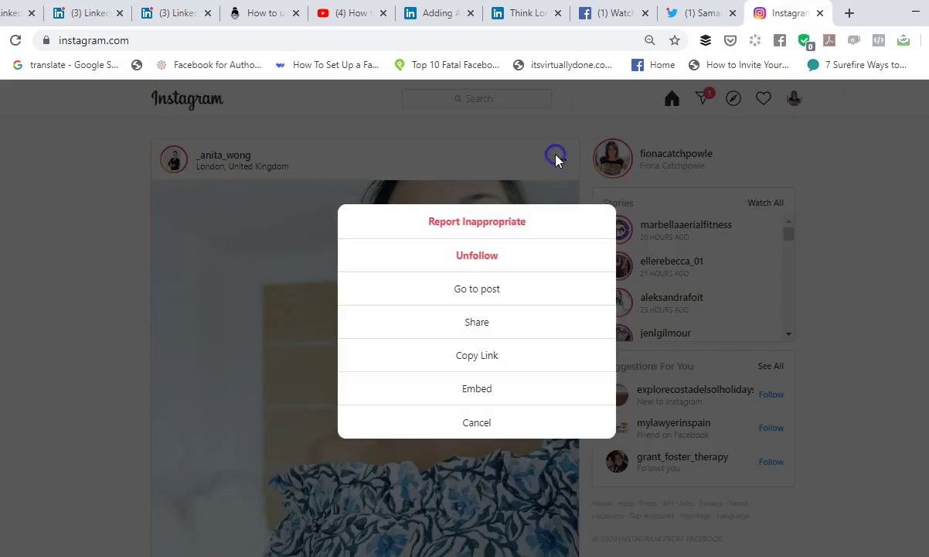
pyautogui.click(483, 354)
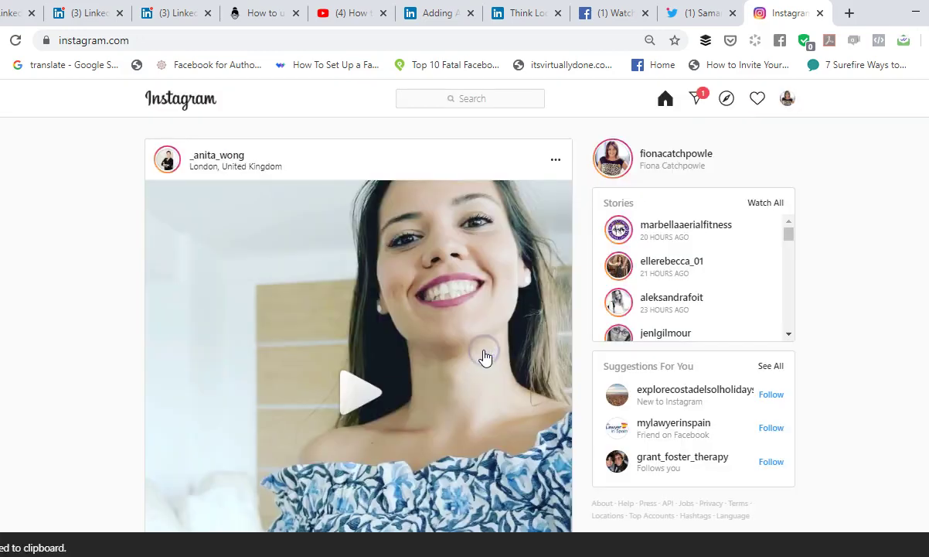
# Return to the LinkedIn article and embed the Instagram post from the copied link
pyautogui.hotkey('ctrl', '3')
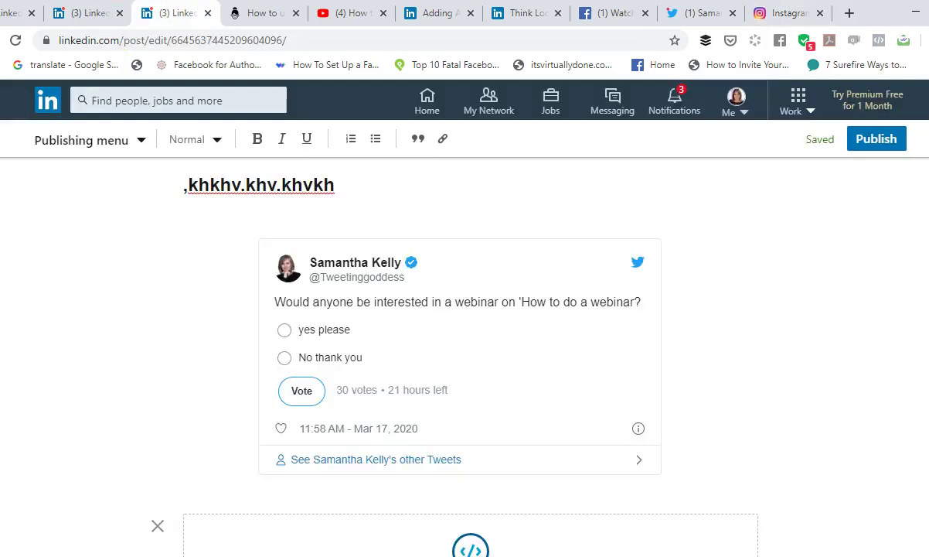
pyautogui.scroll(-3, 730, 347)
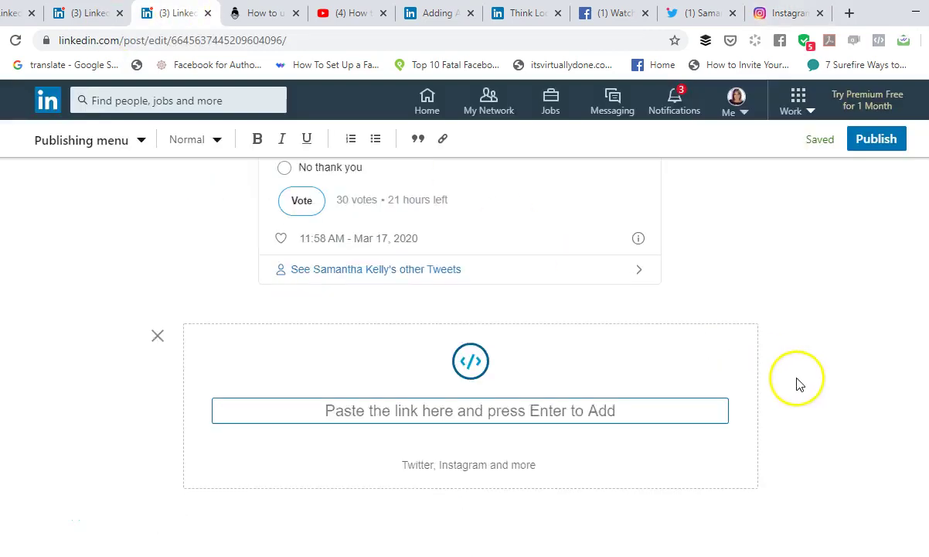
pyautogui.rightClick(481, 411)
pyautogui.click(525, 268)
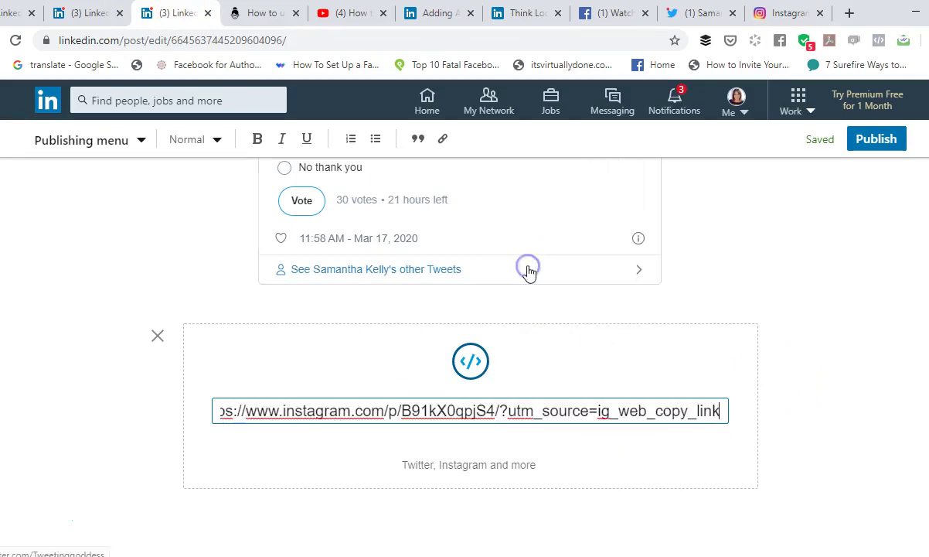
pyautogui.press('Return')
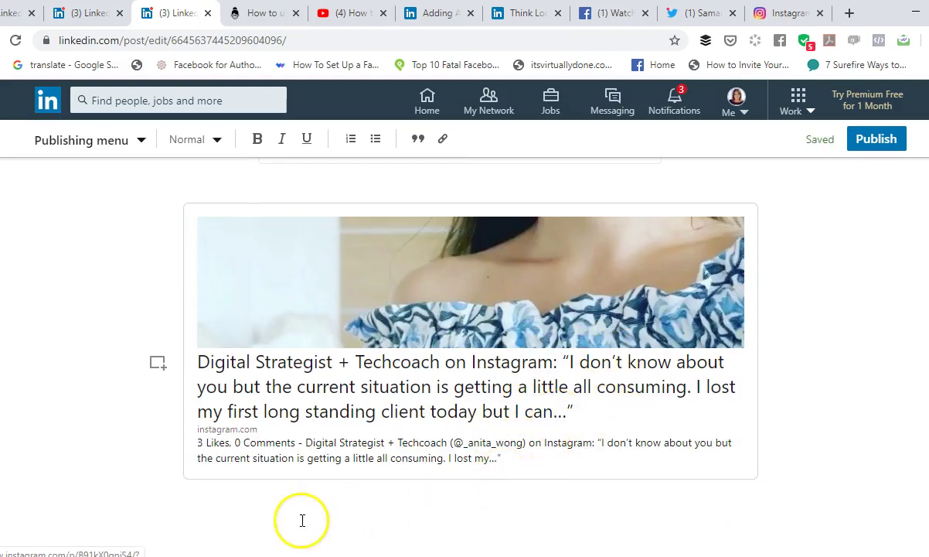
# Start a link embed below the Instagram post and copy the link of the Facebook video about LinkedIn's Featured tool
pyautogui.click(255, 521)
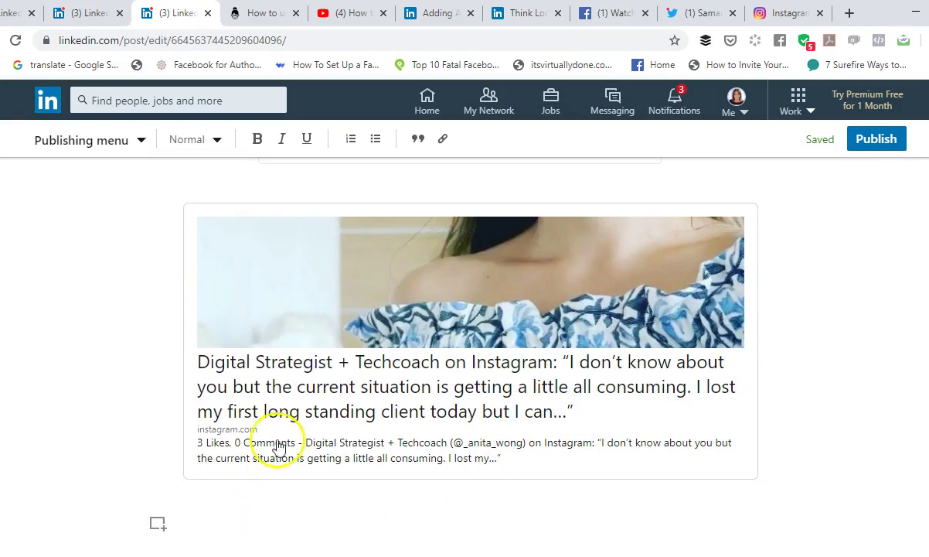
pyautogui.click(157, 526)
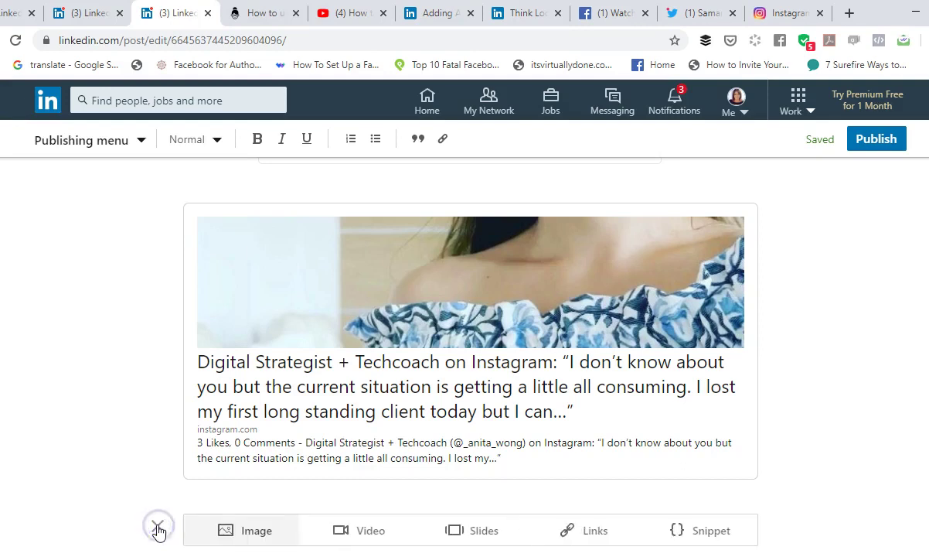
pyautogui.click(596, 527)
pyautogui.scroll(-2, 596, 525)
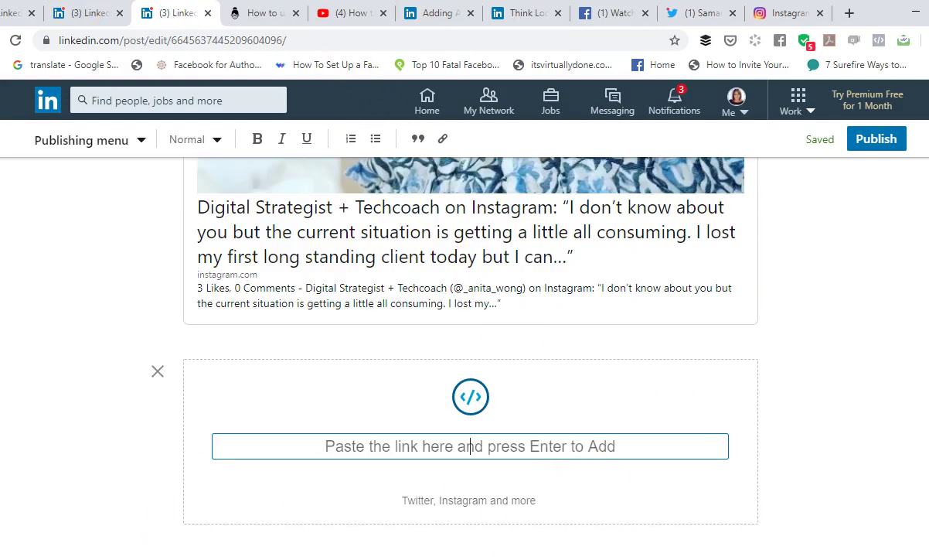
pyautogui.hotkey('ctrl', '8')
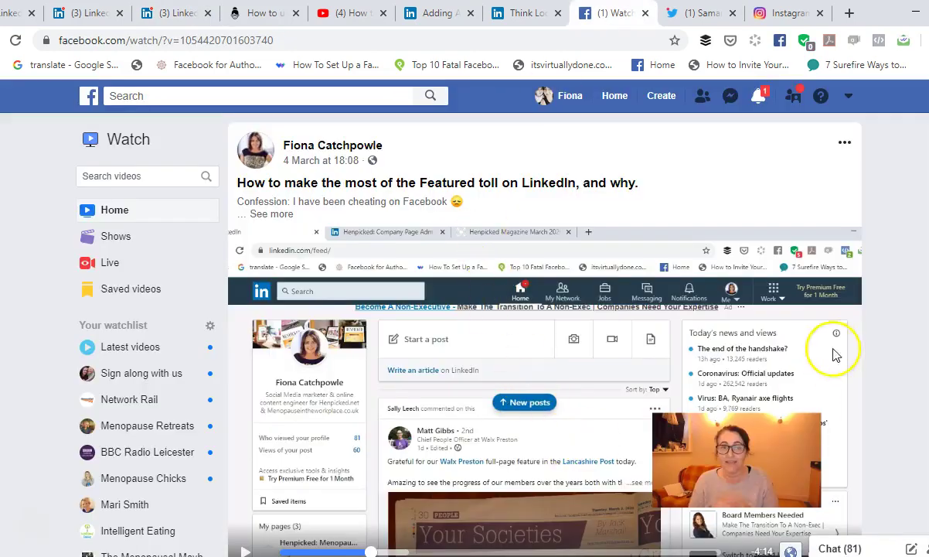
pyautogui.click(845, 143)
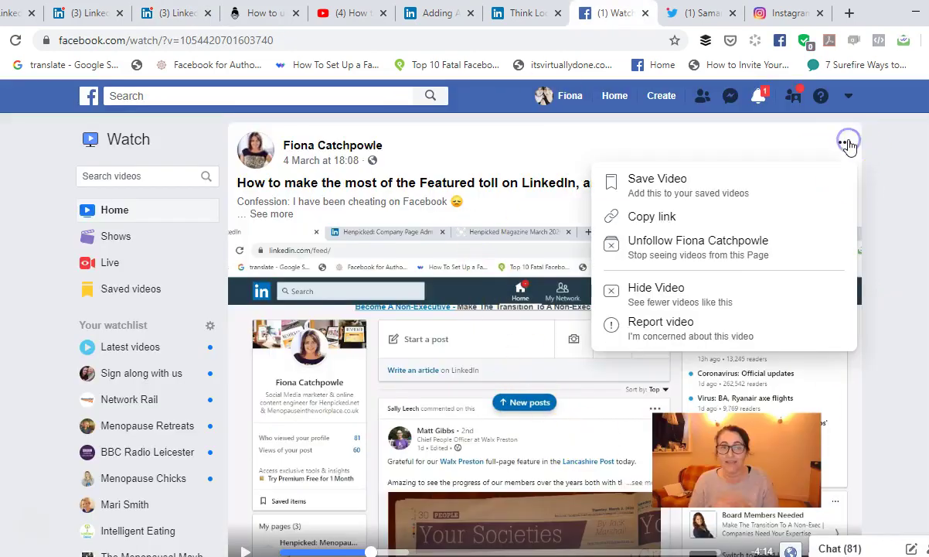
pyautogui.click(650, 217)
# Return to the LinkedIn article and embed the Facebook video from the copied link
pyautogui.click(216, 17)
pyautogui.click(400, 441)
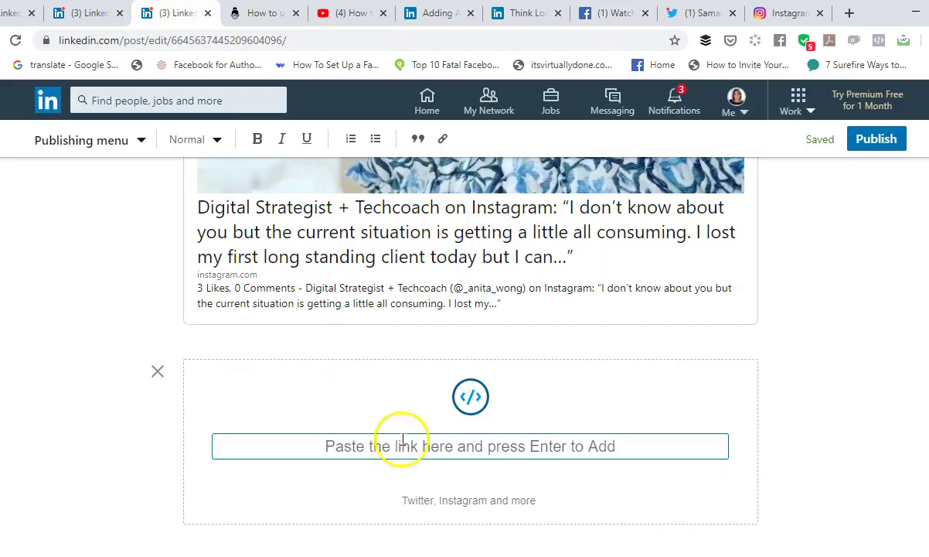
pyautogui.rightClick(411, 447)
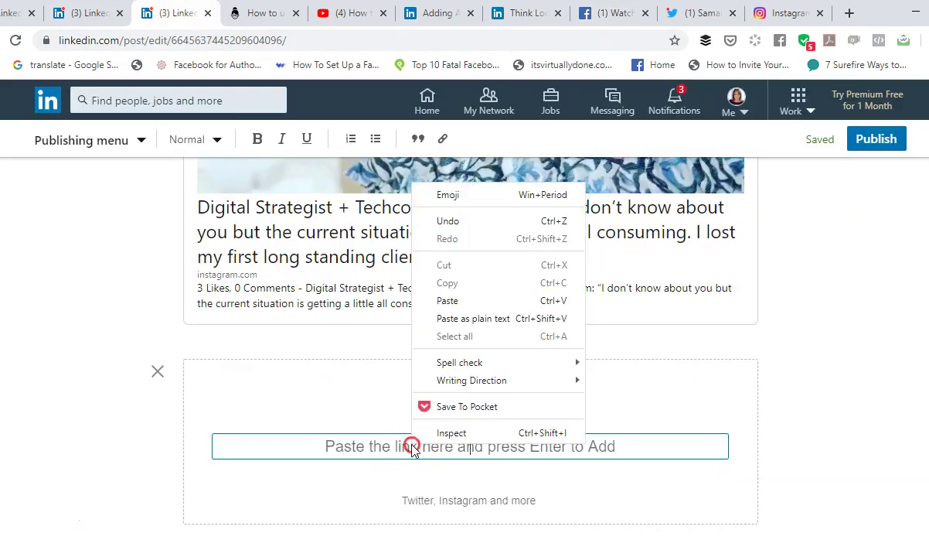
pyautogui.click(442, 300)
pyautogui.press('Return')
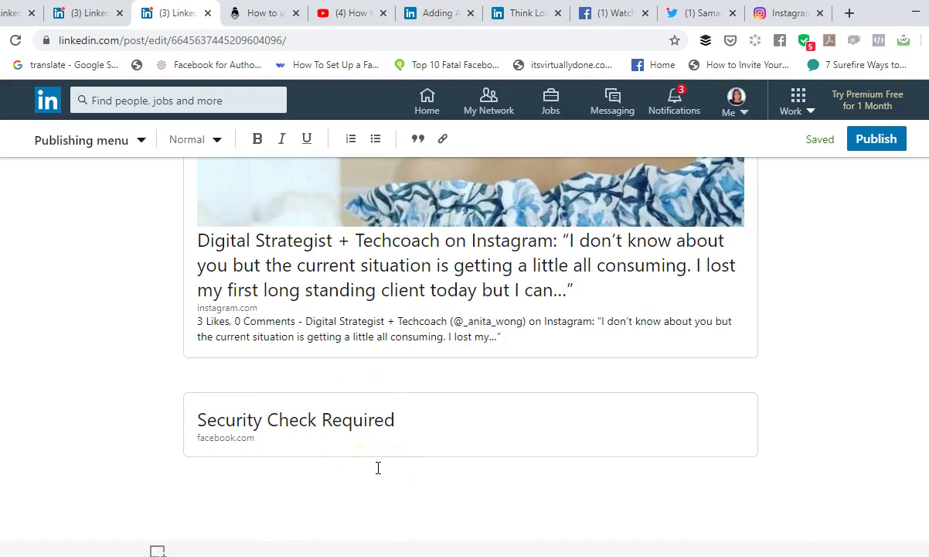
# Select "khgv.khgvf.khgf." in the line below the quote and copy the address of the blog post "How to use the Feature section on LinkedIn"
pyautogui.scroll(10, 400, 467)
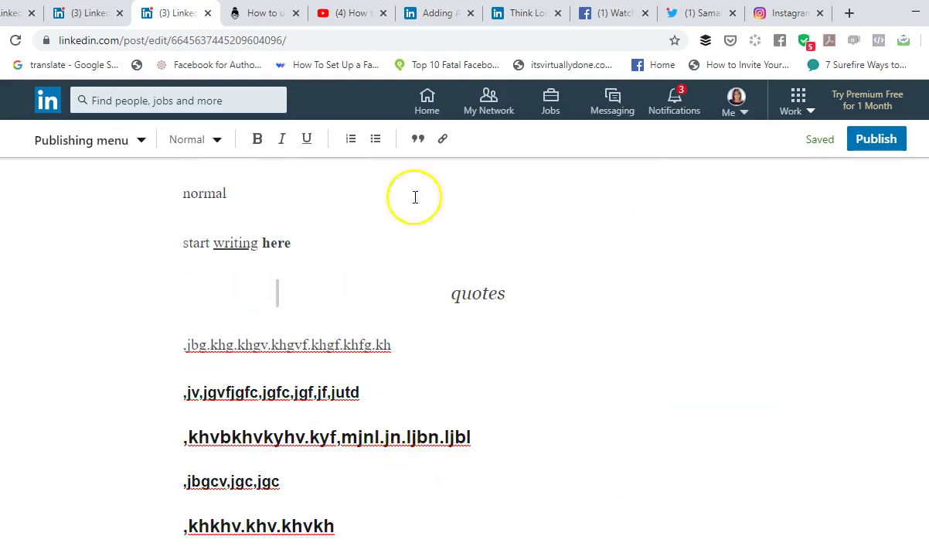
pyautogui.click(238, 344)
pyautogui.moveTo(238, 344); pyautogui.dragTo(316, 350)
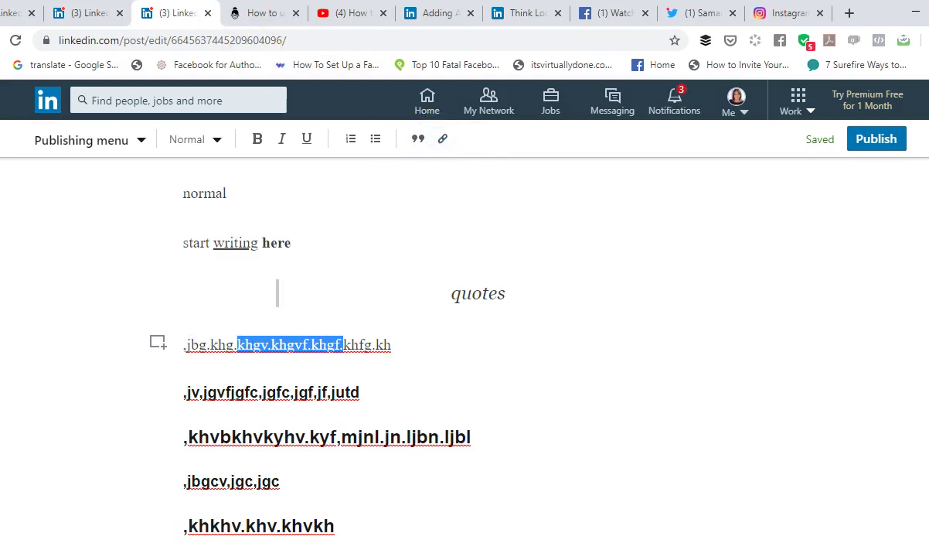
pyautogui.click(263, 13)
pyautogui.click(257, 43)
pyautogui.rightClick(257, 45)
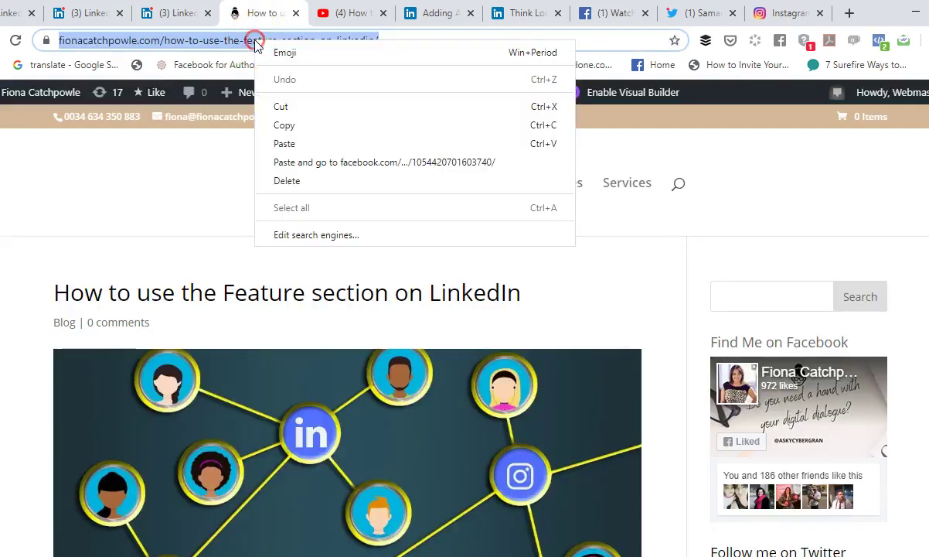
pyautogui.click(285, 126)
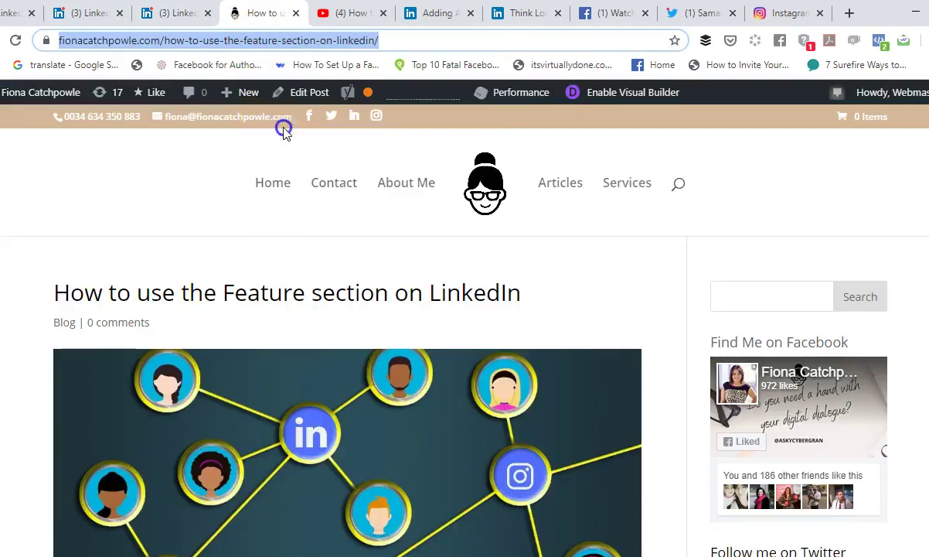
# Return to the LinkedIn article and hyperlink the selected "khgv.khgvf.khgf." text to the copied blog post address
pyautogui.click(185, 22)
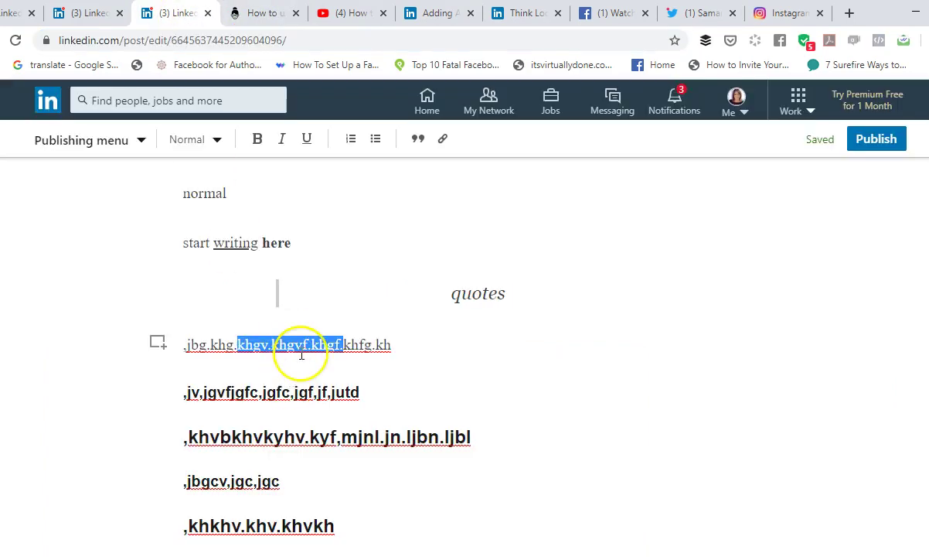
pyautogui.click(442, 139)
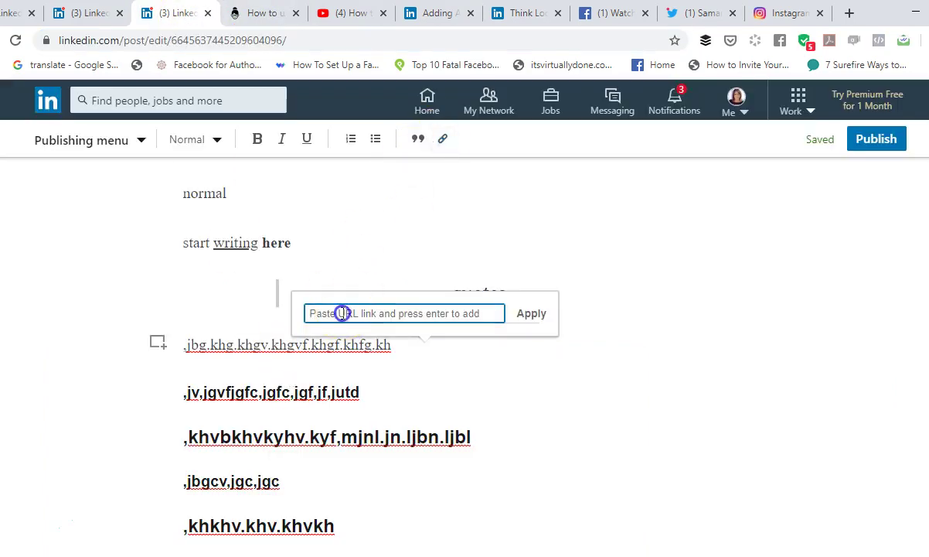
pyautogui.rightClick(341, 313)
pyautogui.click(378, 169)
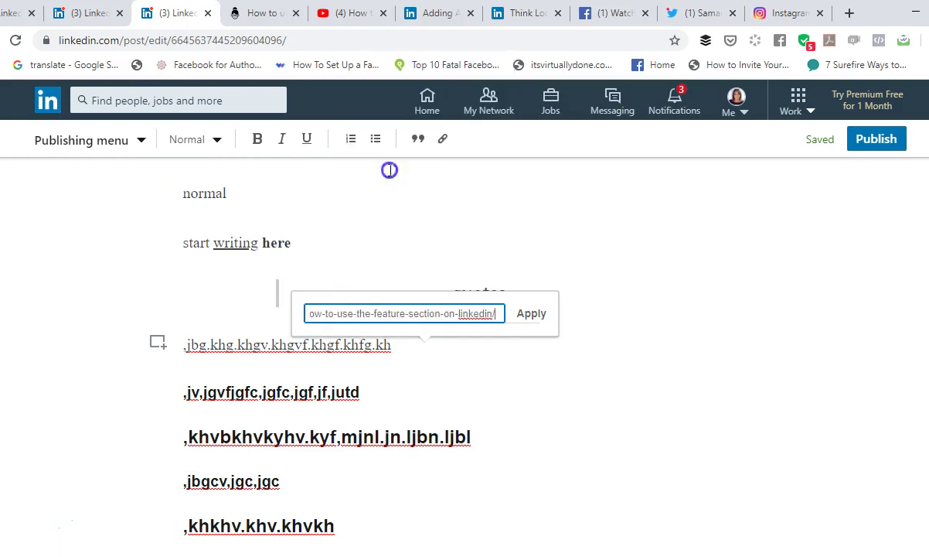
pyautogui.click(529, 315)
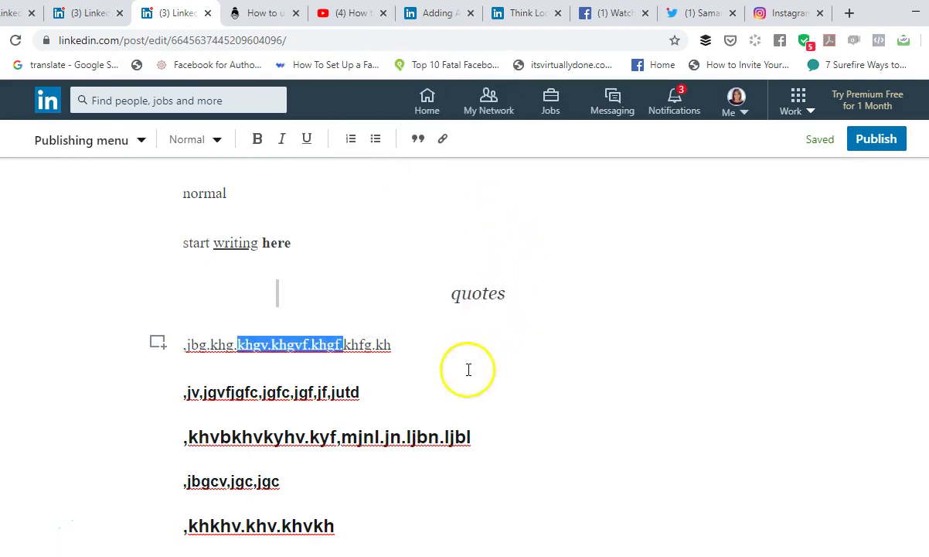
pyautogui.click(438, 390)
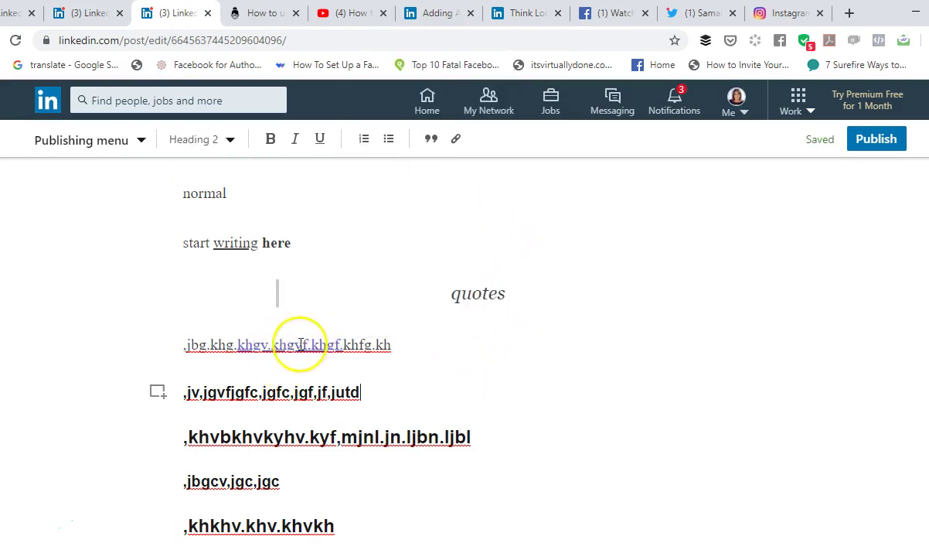
# Add a blank line below the hyperlinked text and embed the copied "How to use the Feature section on LinkedIn" blog link there
pyautogui.click(421, 347)
pyautogui.press('Return')
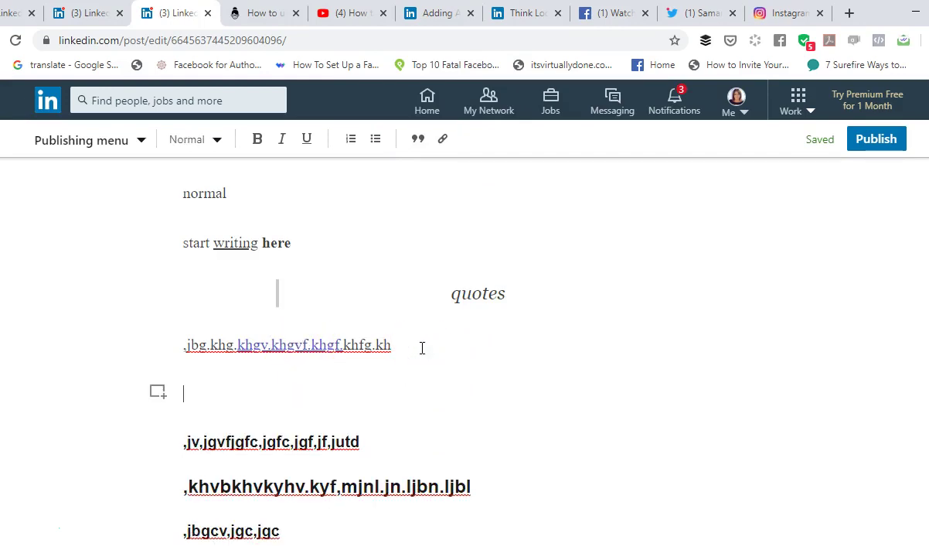
pyautogui.click(154, 395)
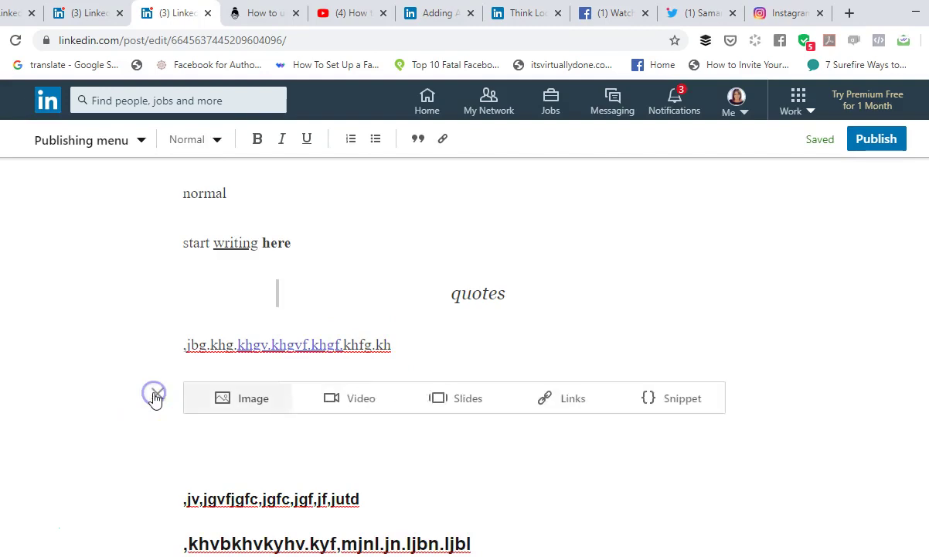
pyautogui.click(602, 400)
pyautogui.click(543, 473)
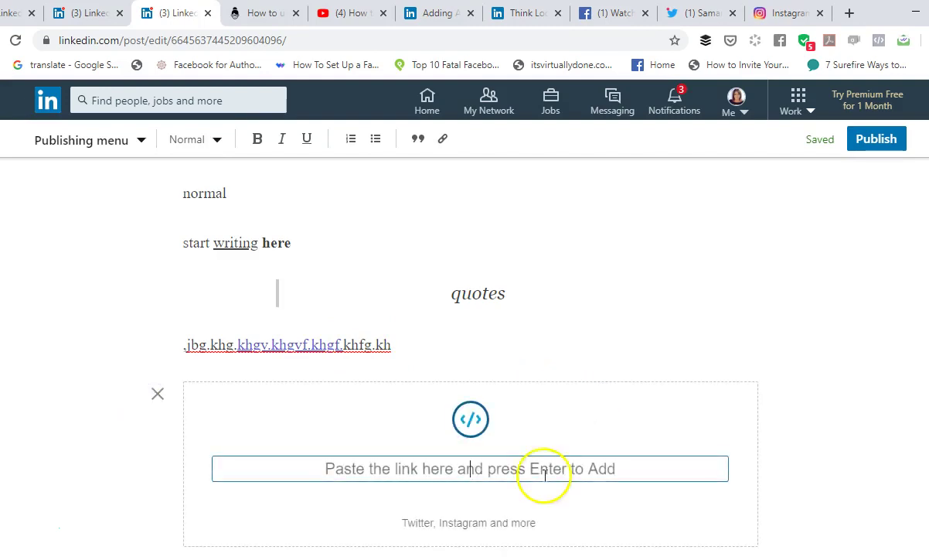
pyautogui.hotkey('ctrl', 'v')
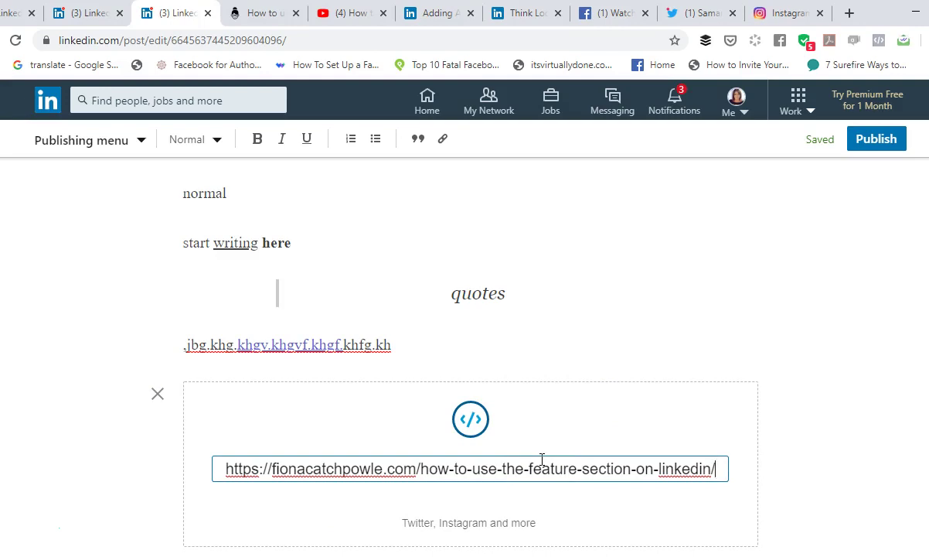
pyautogui.press('Return')
pyautogui.scroll(-2, 541, 464)
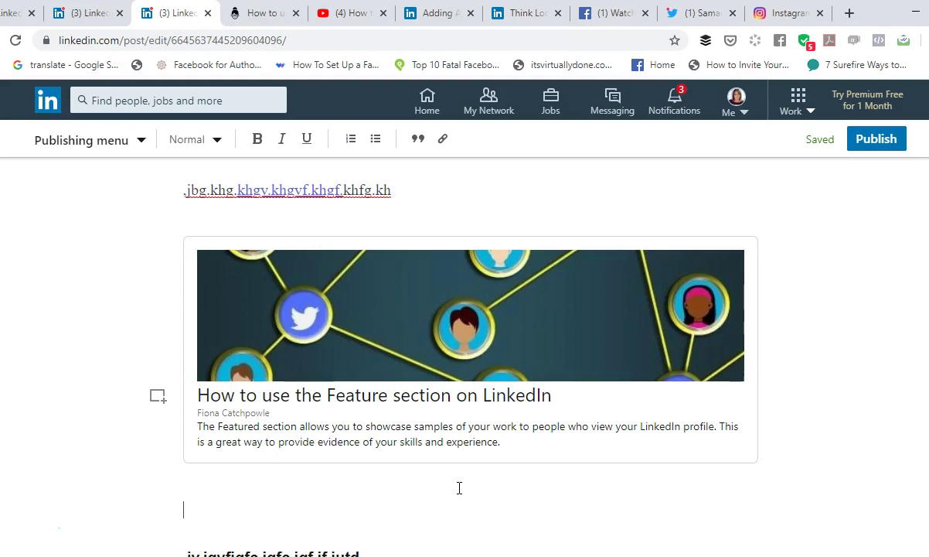
# Review the article back up to its cover image and show the available publishing options
pyautogui.scroll(9, 459, 488)
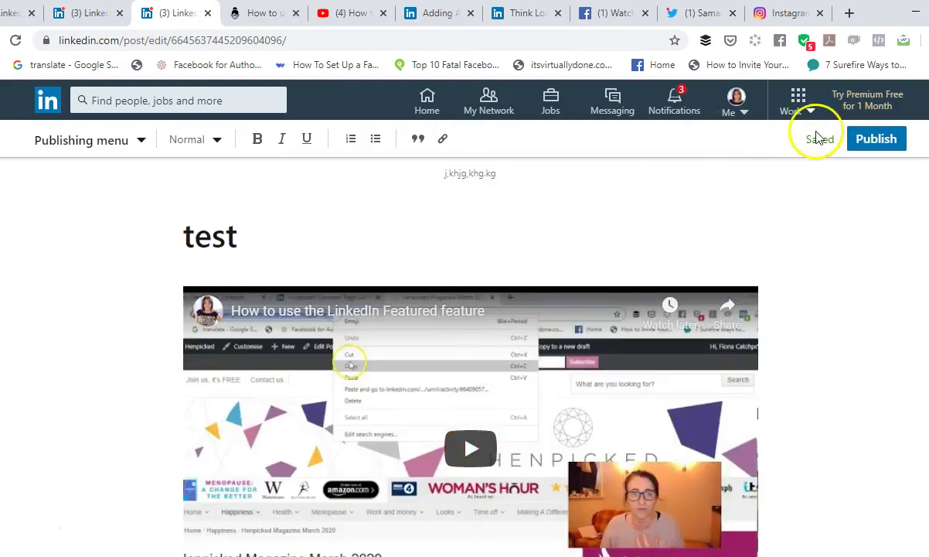
pyautogui.scroll(4, 398, 314)
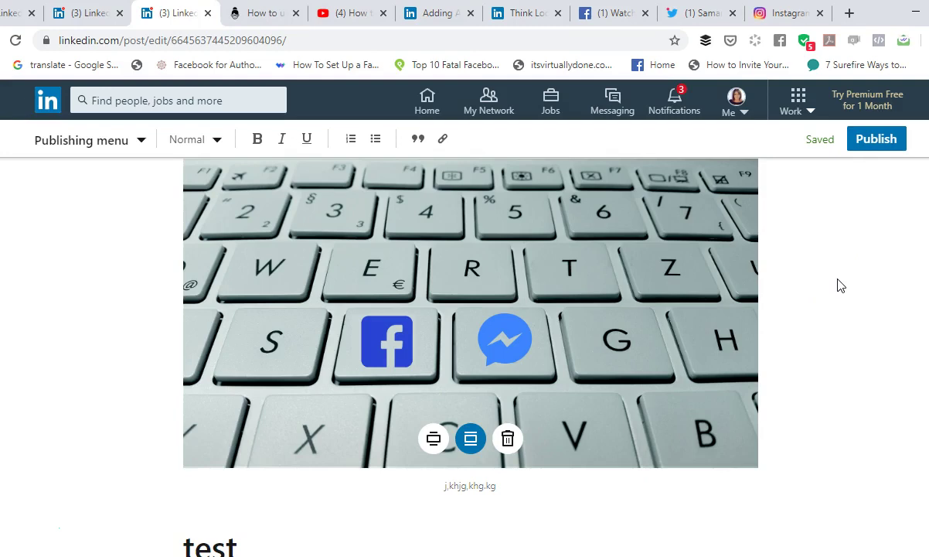
pyautogui.click(69, 140)
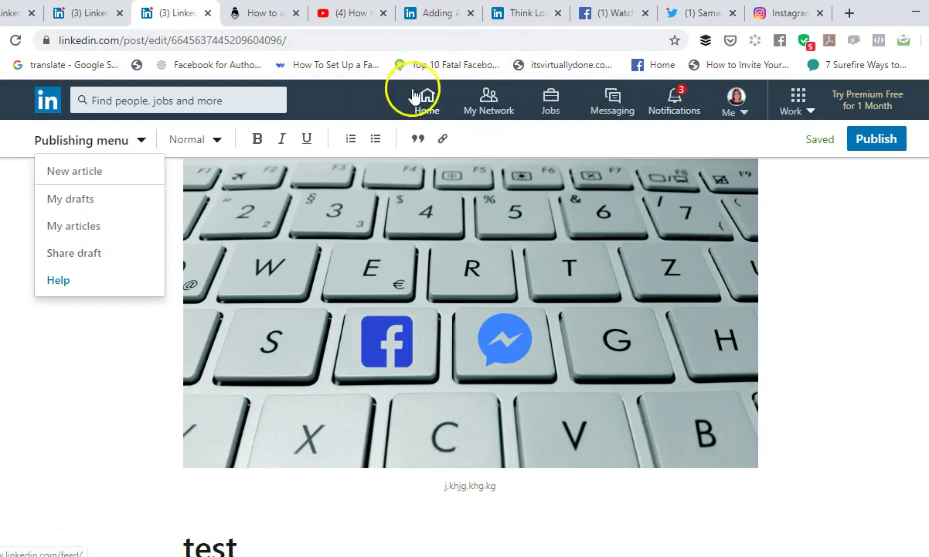
# Leave the article editor, go to your own profile from the home feed and open the saved article drafts through the full activity list
pyautogui.click(437, 104)
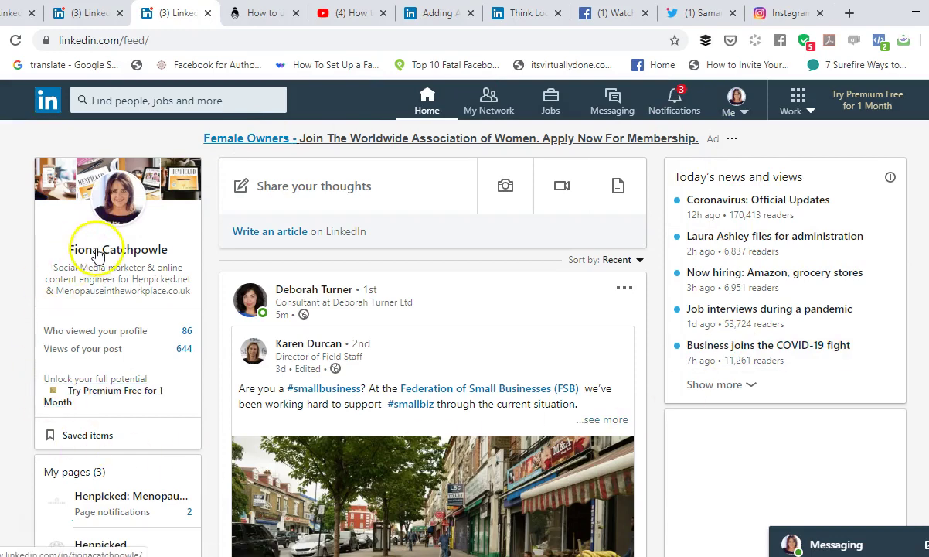
pyautogui.click(99, 253)
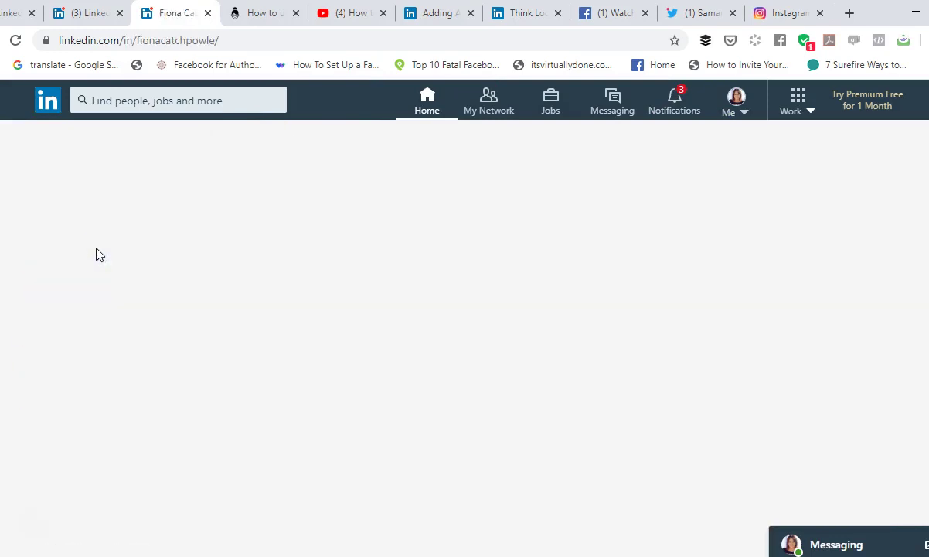
pyautogui.scroll(-2, 302, 378)
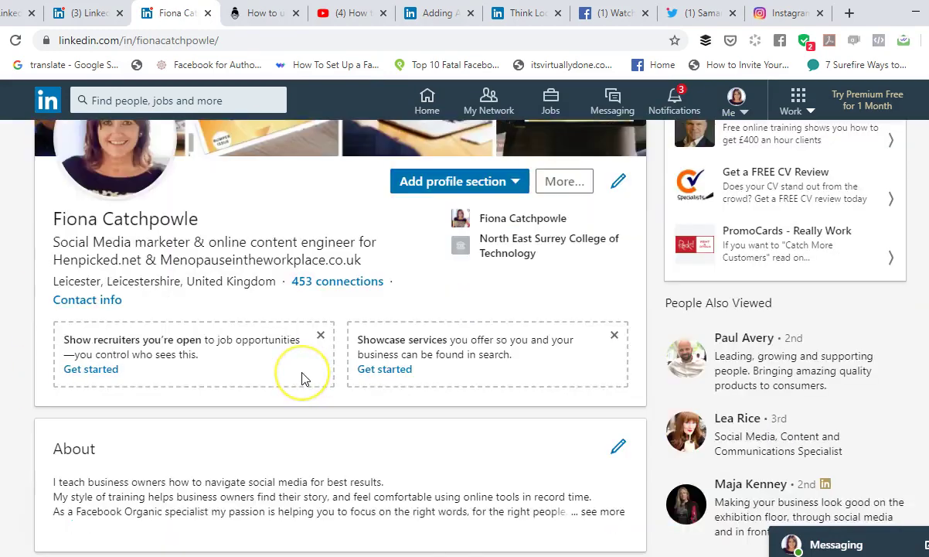
pyautogui.scroll(-10, 301, 378)
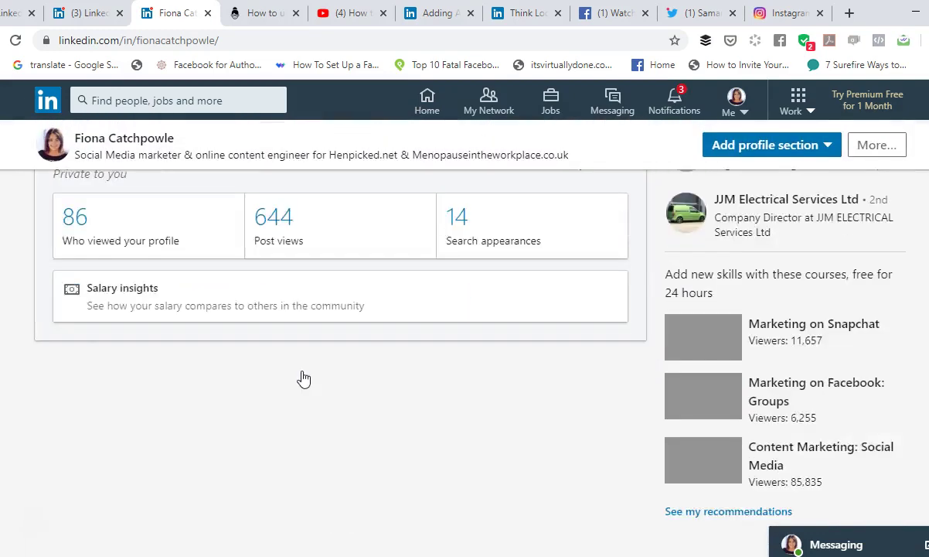
pyautogui.scroll(-1, 301, 378)
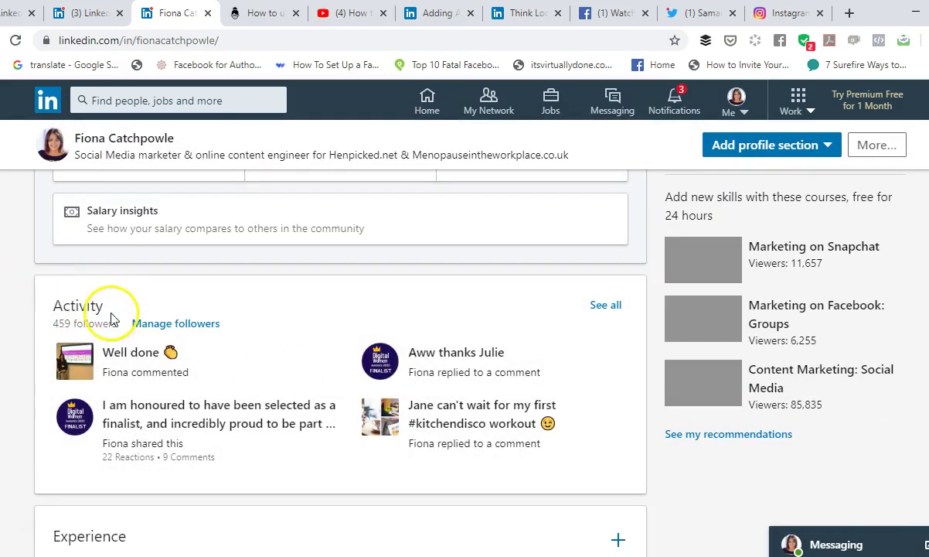
pyautogui.click(603, 305)
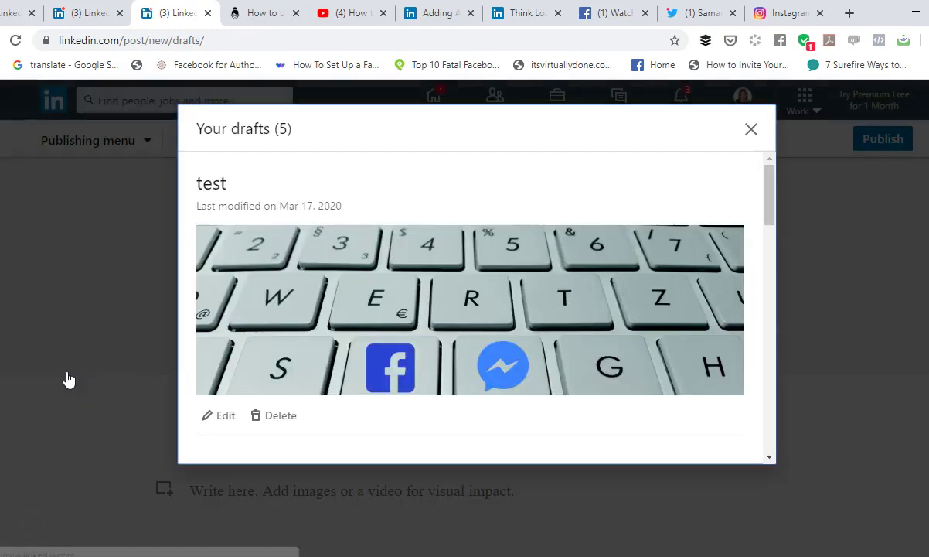
# Reopen the "test" draft for editing and review its content down past the embedded blog post
pyautogui.click(212, 186)
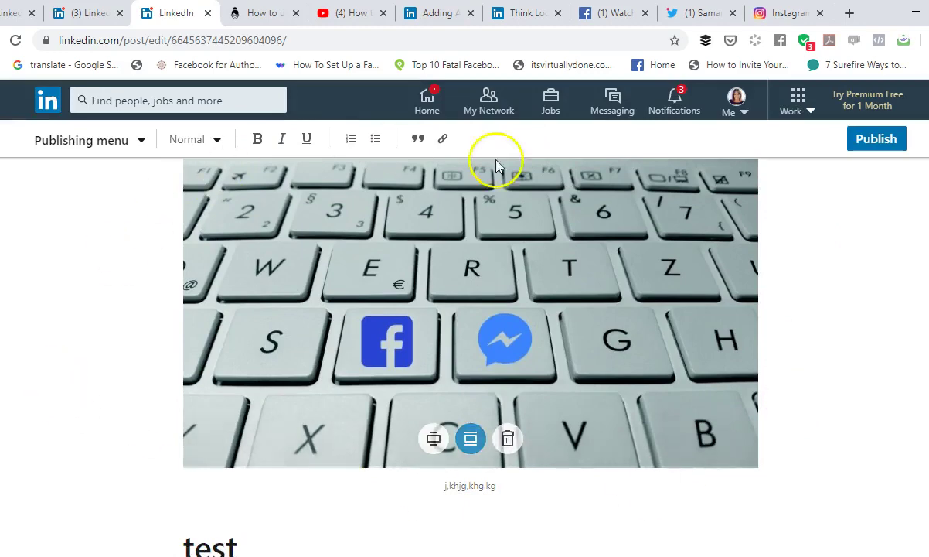
pyautogui.scroll(-3, 589, 486)
pyautogui.scroll(-9, 717, 452)
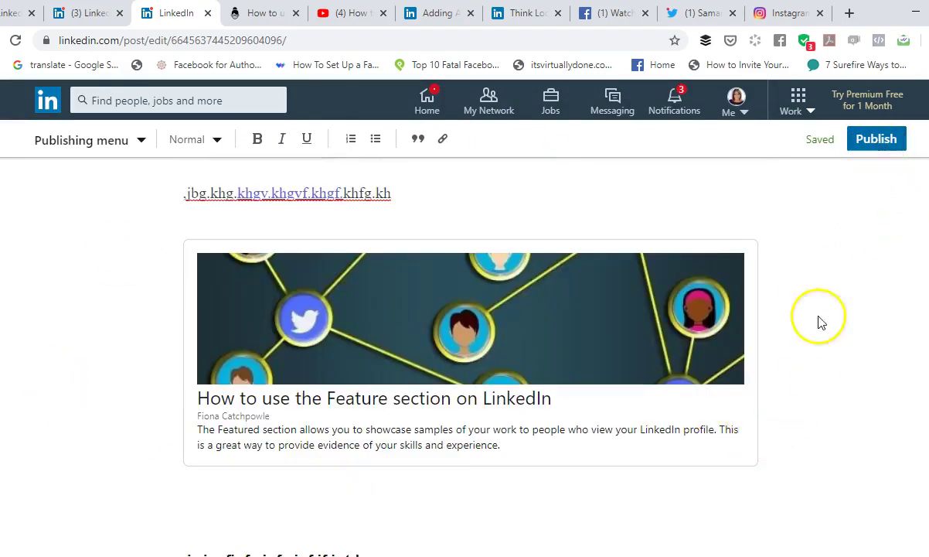
pyautogui.scroll(-6, 367, 447)
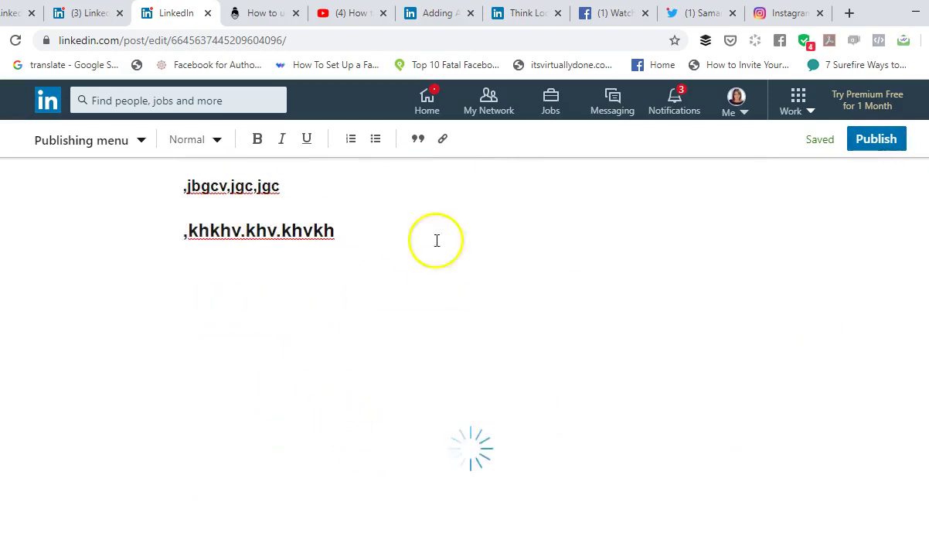